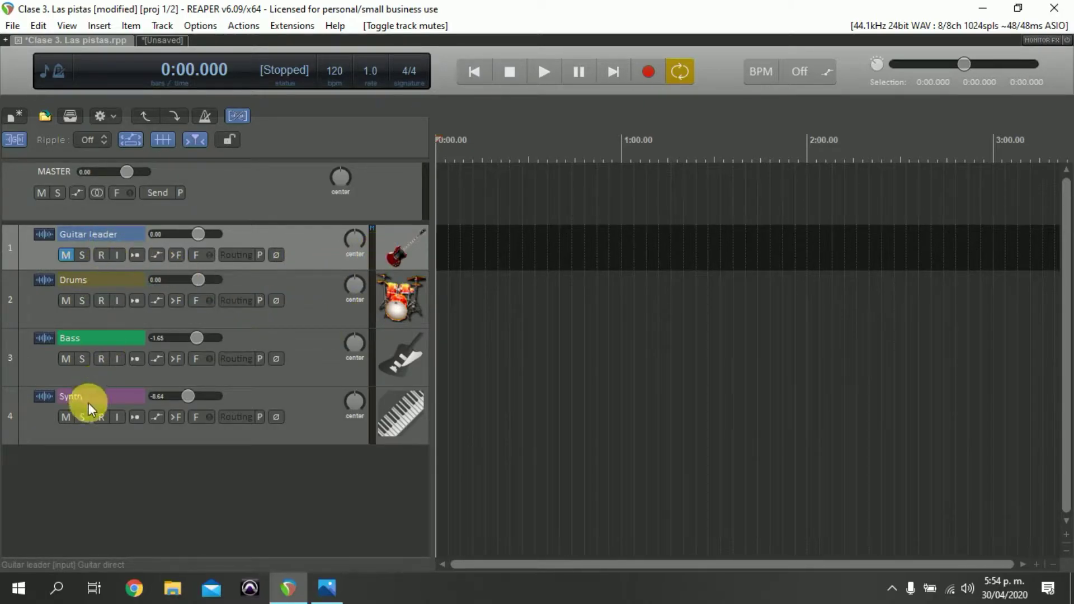
Unmute the Guitar leader track and insert a new blank track above it as the first track.
click(65, 257)
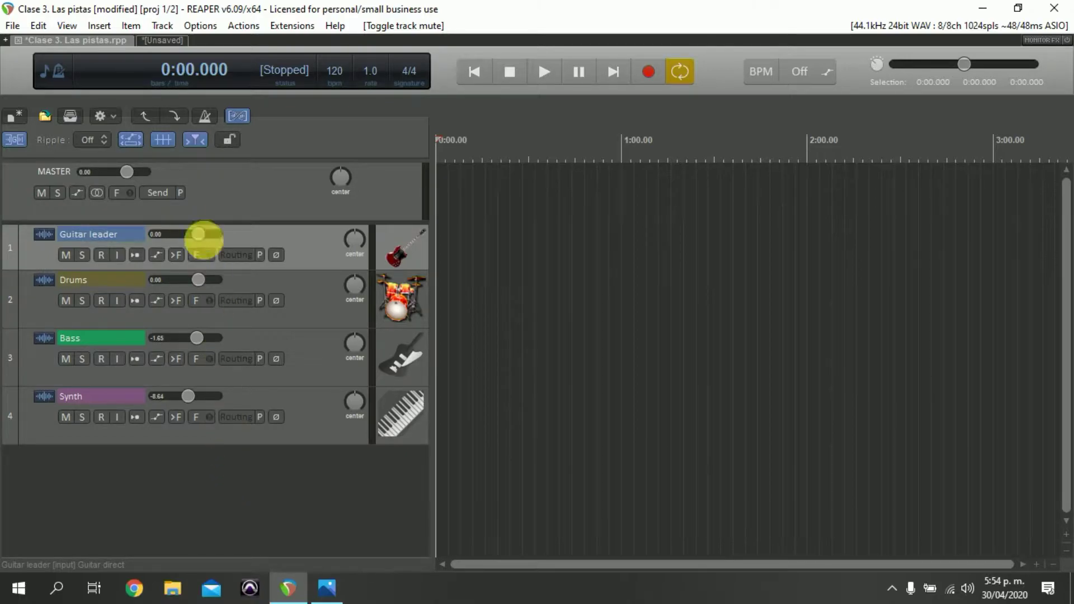
click(161, 26)
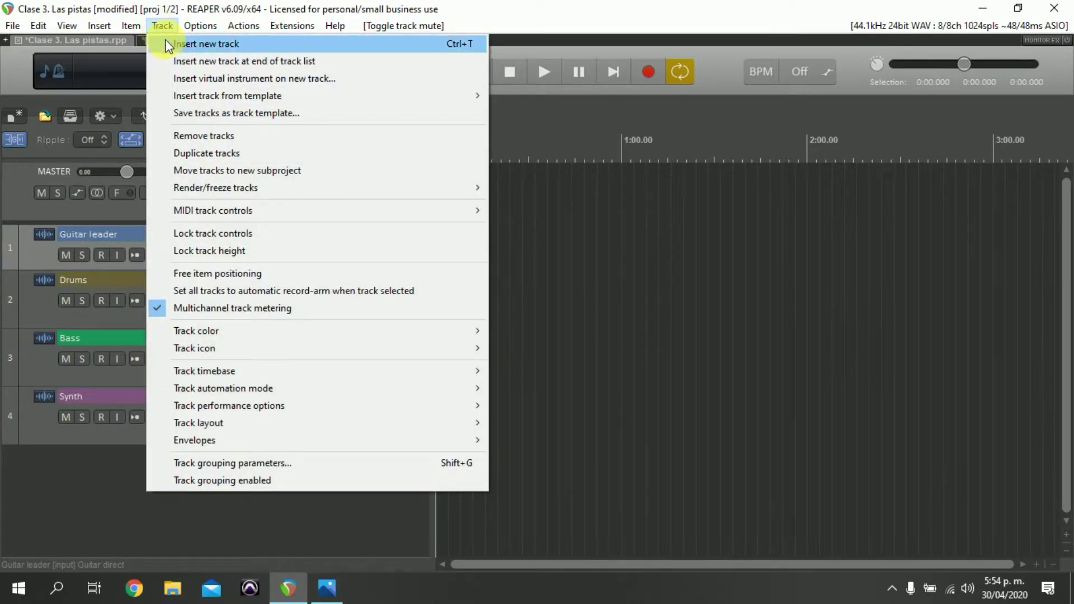
click(167, 43)
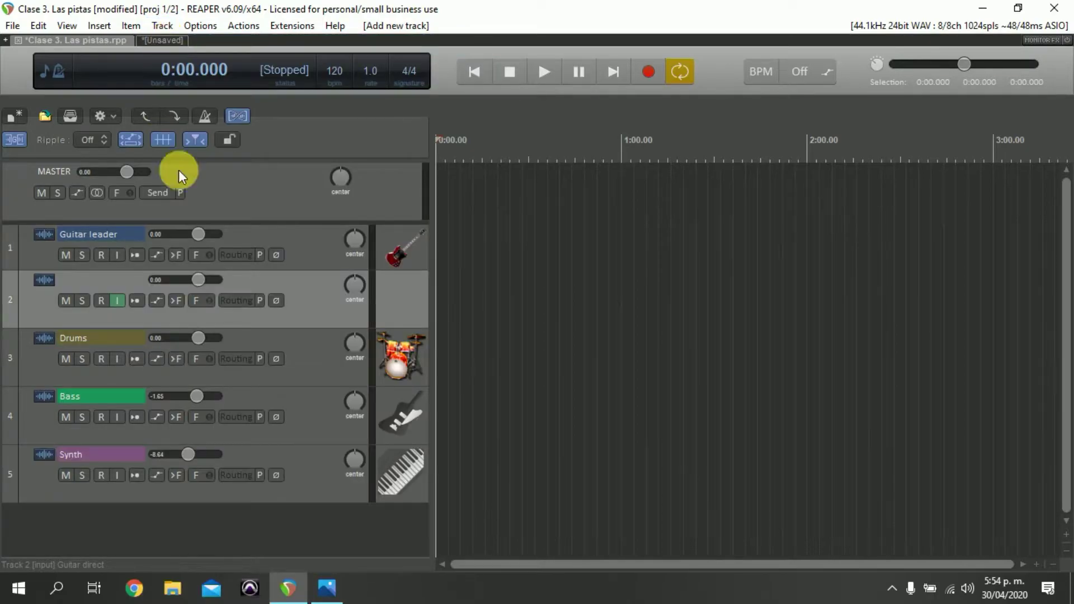
drag(305, 304, 296, 234)
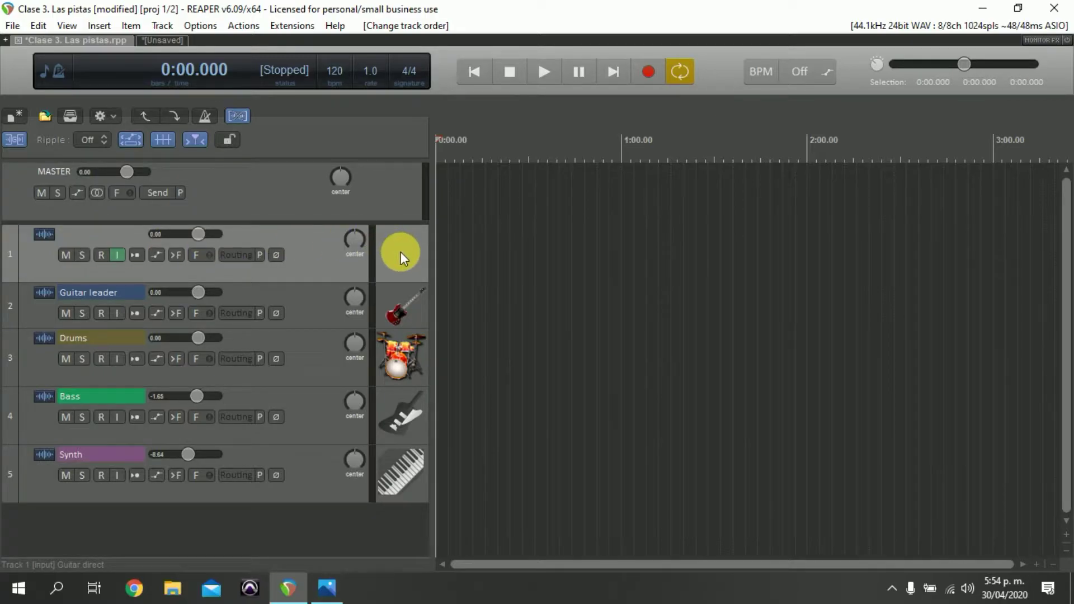
Insert two more blank tracks, one after the other, between the first blank track and the Guitar leader track.
click(163, 25)
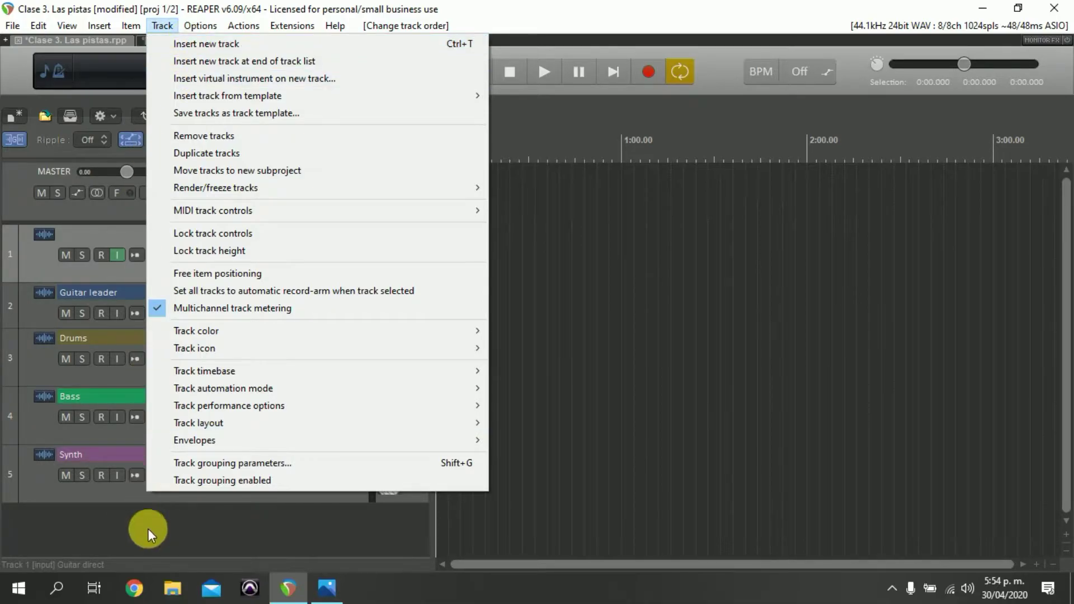
click(241, 540)
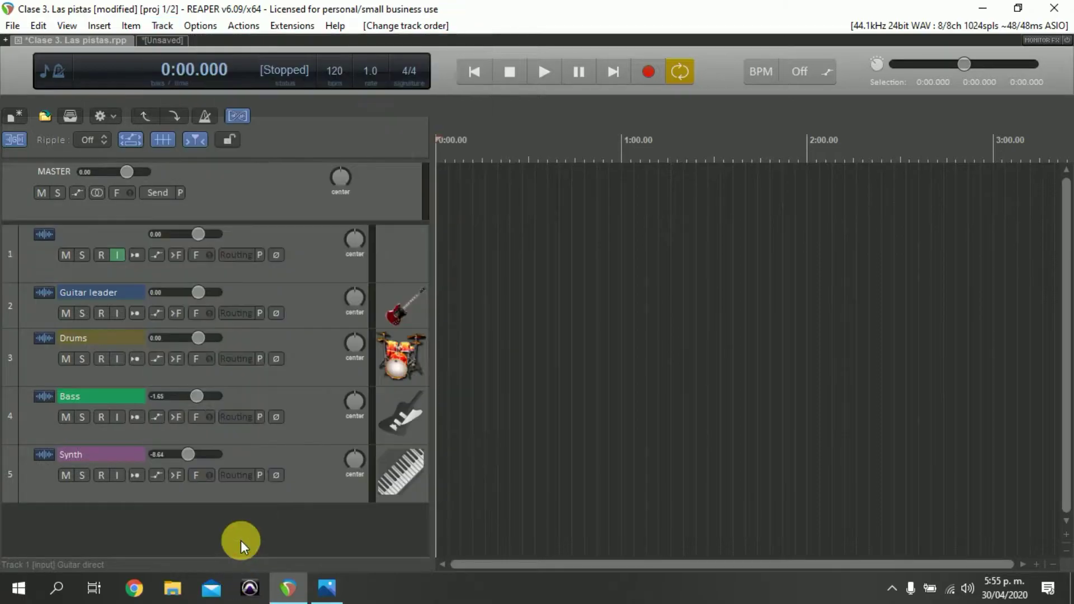
key(ctrl+t)
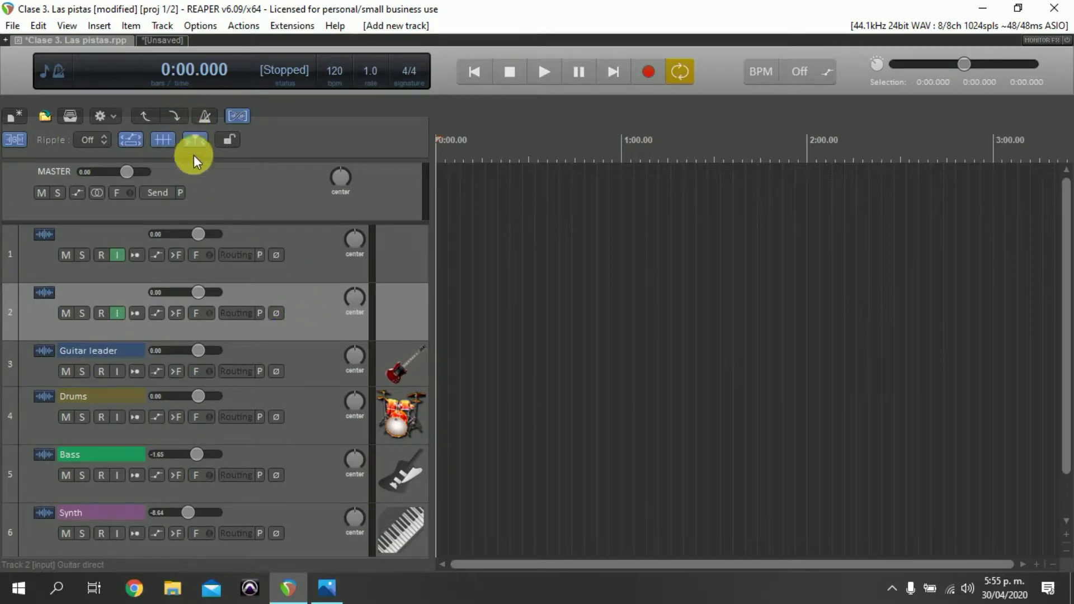
key(ctrl+alt+m)
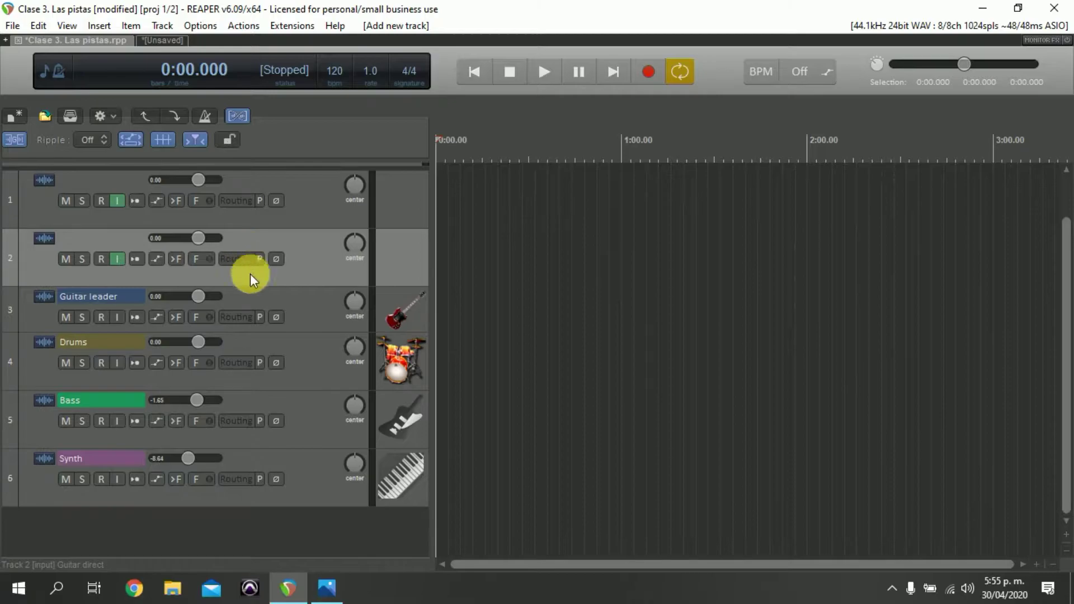
right_click(245, 527)
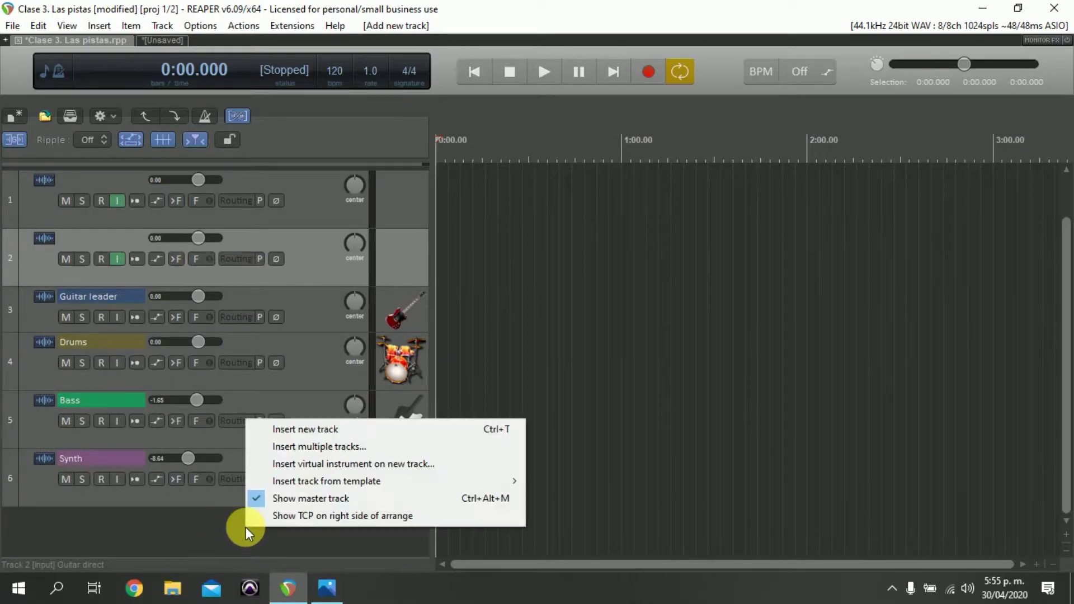
click(335, 429)
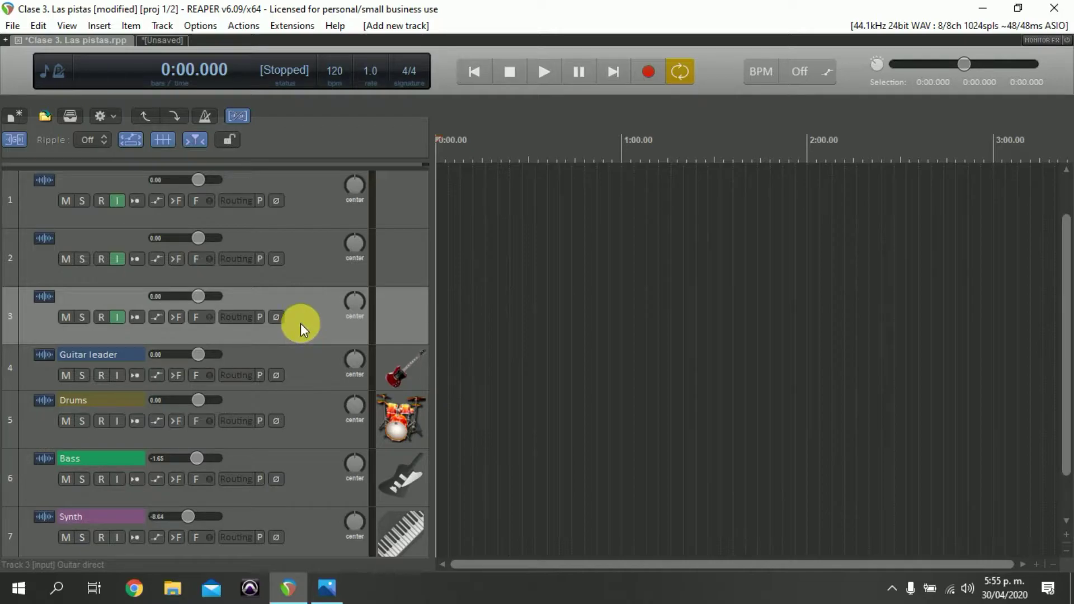
Add another blank track at the end of the track list and move it to the first position.
scroll(301, 322, down, 1)
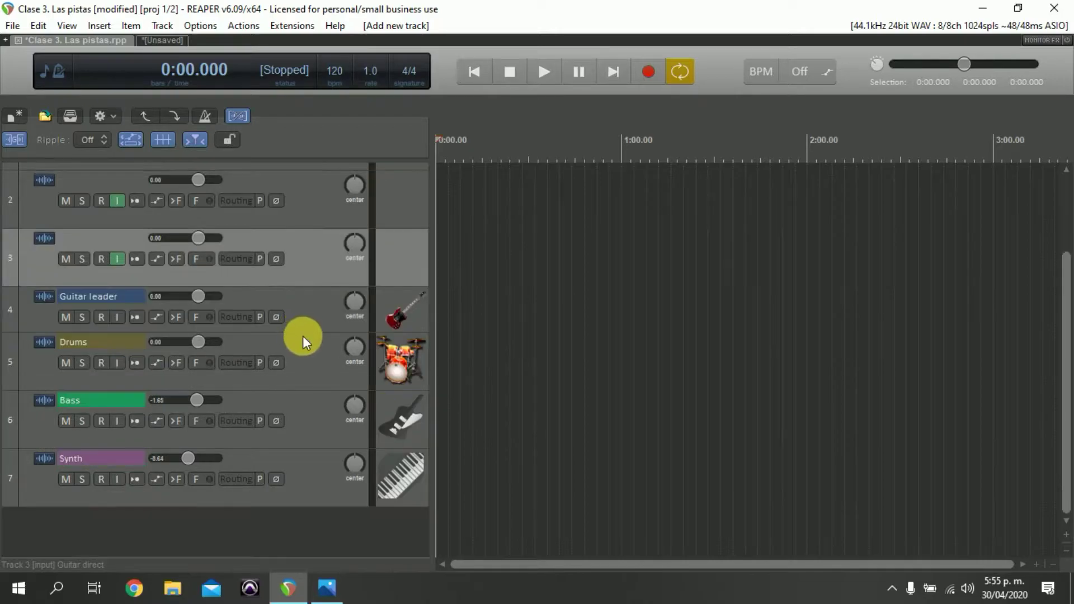
double_click(274, 524)
drag(285, 533, 275, 224)
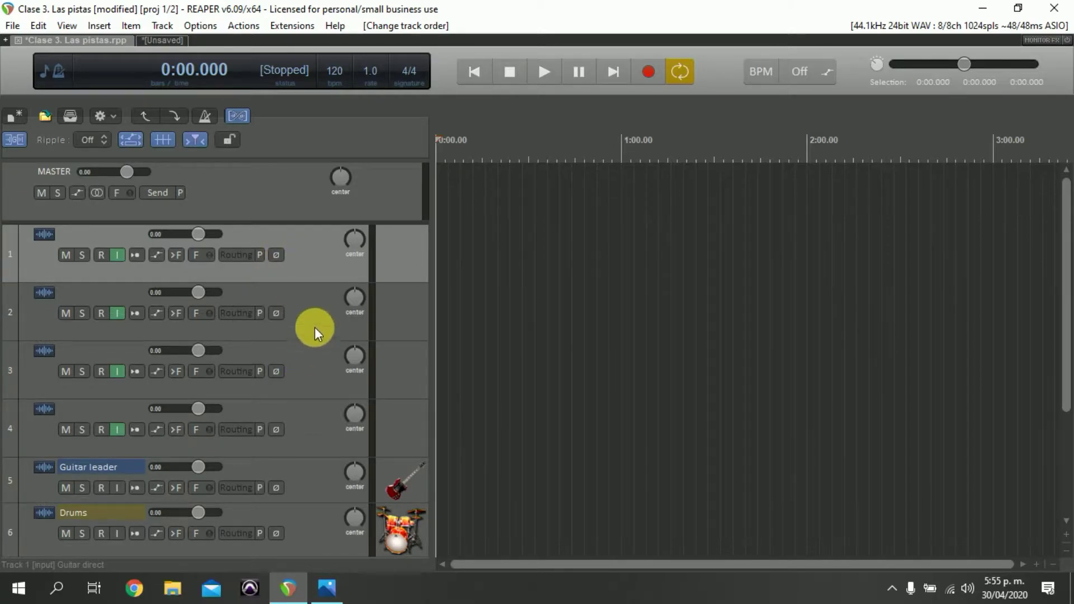
Insert four tracks named Drums after the last touched track and move them to the start of the track list.
scroll(315, 335, down, 4)
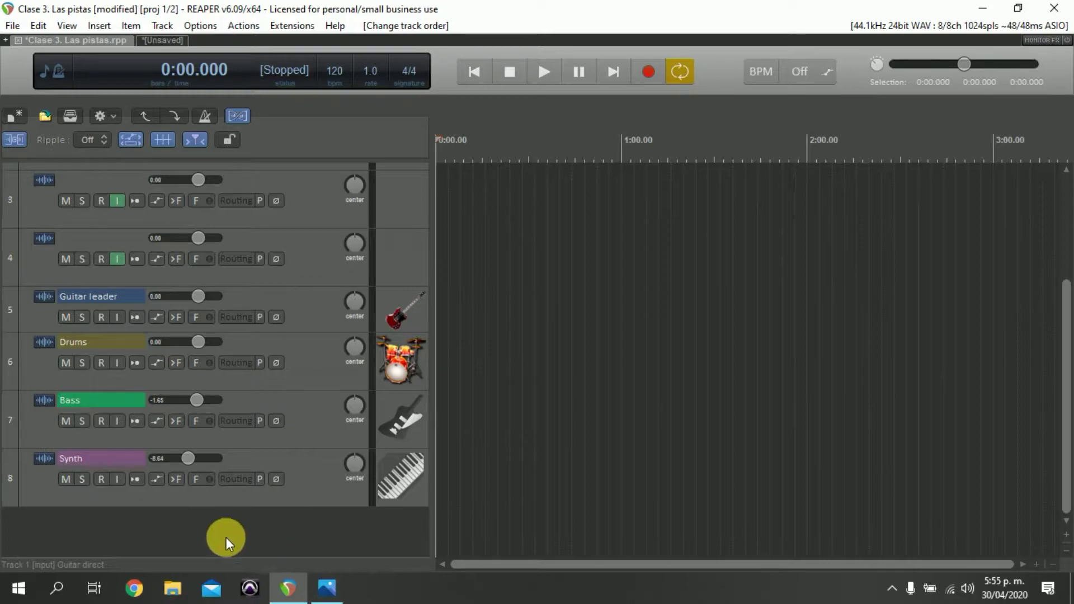
right_click(225, 537)
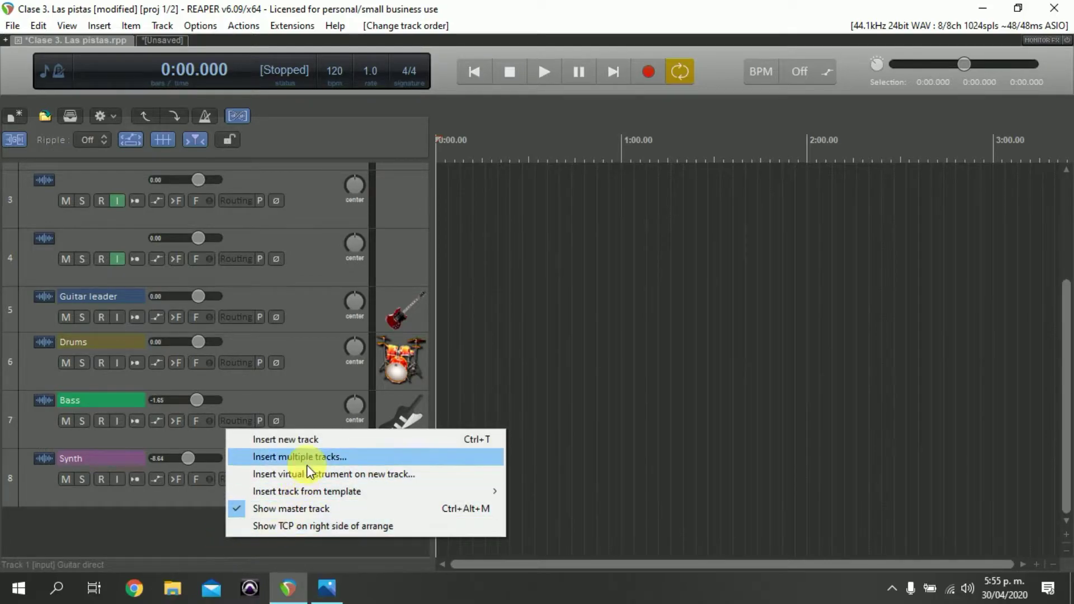
click(161, 541)
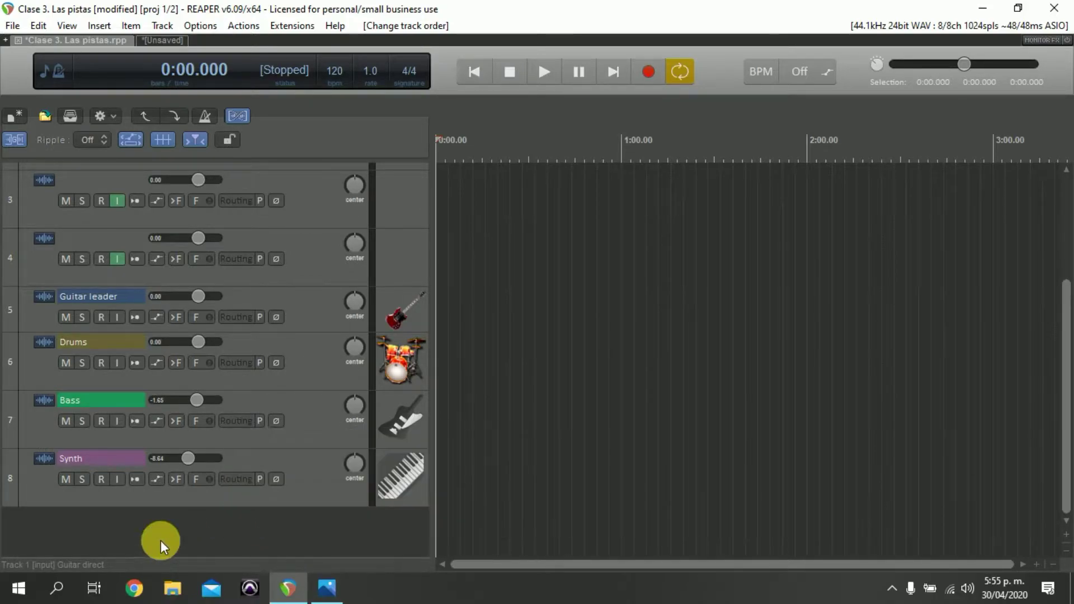
right_click(161, 540)
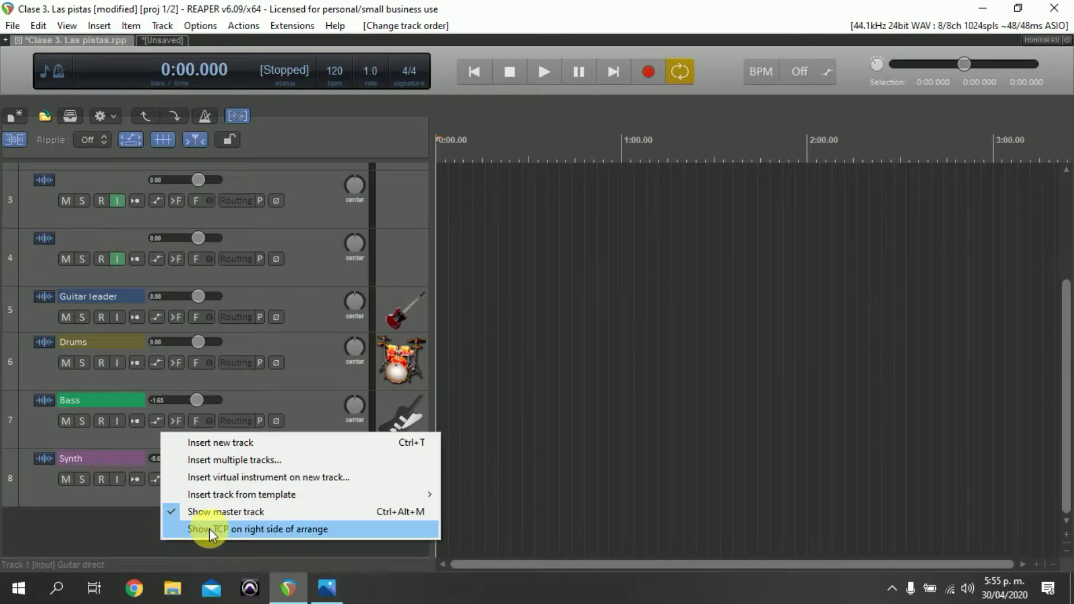
click(250, 459)
click(644, 165)
click(643, 174)
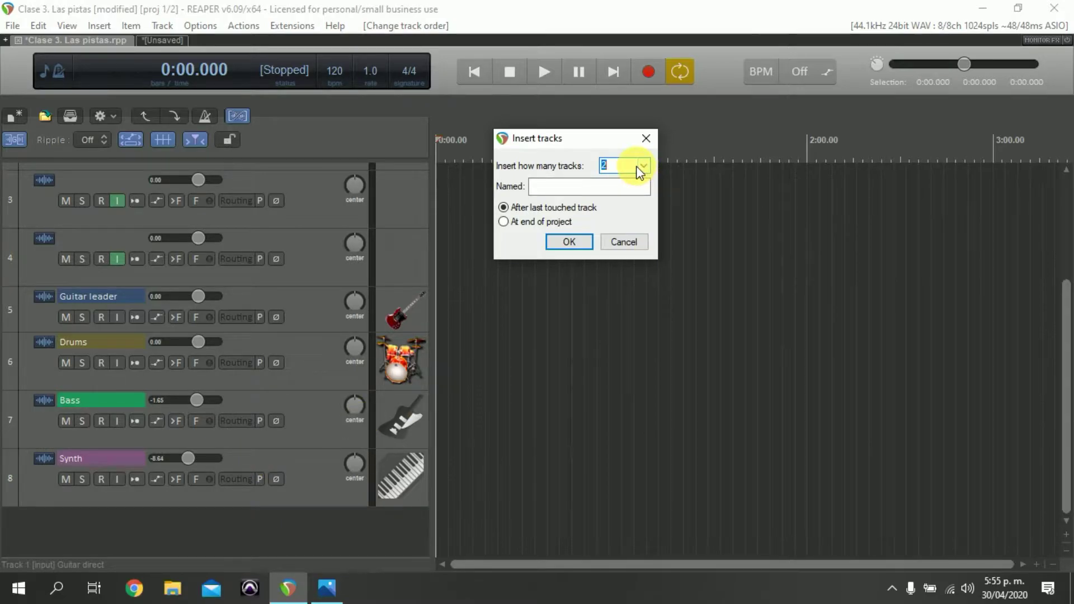
click(645, 167)
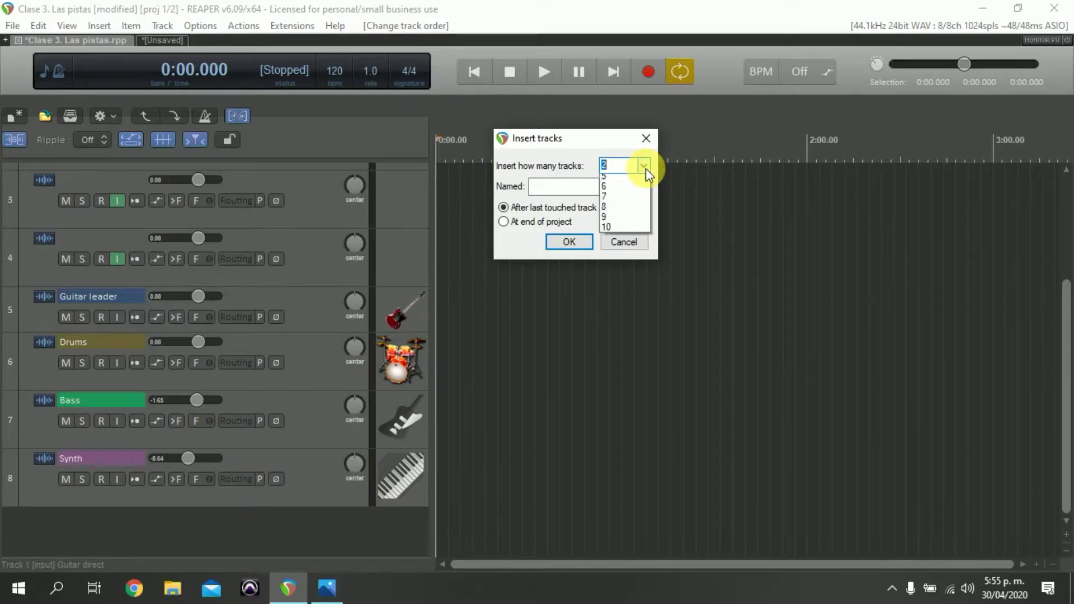
click(616, 210)
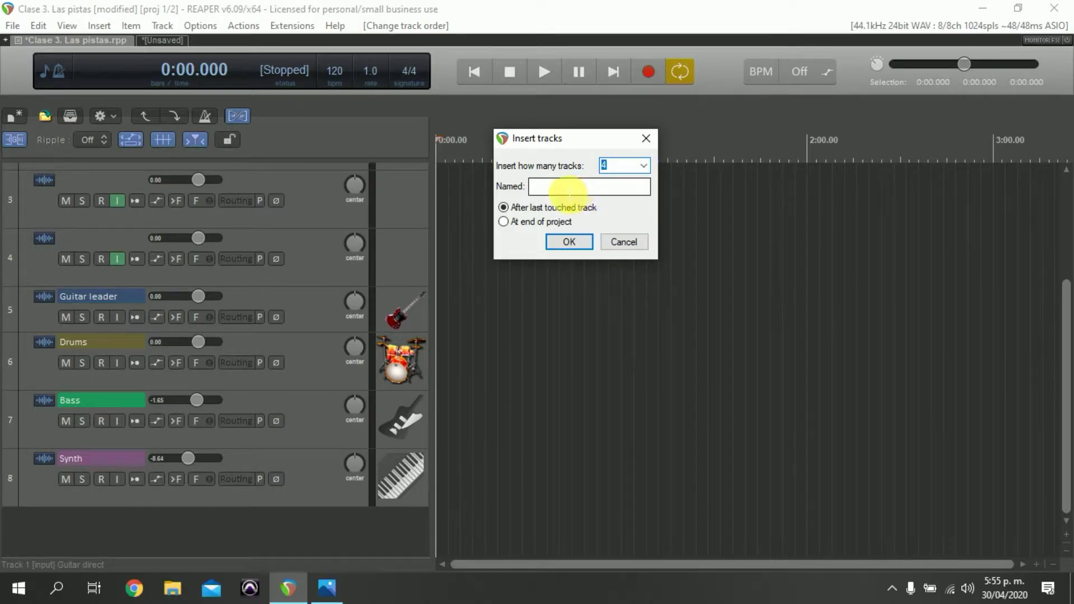
click(570, 191)
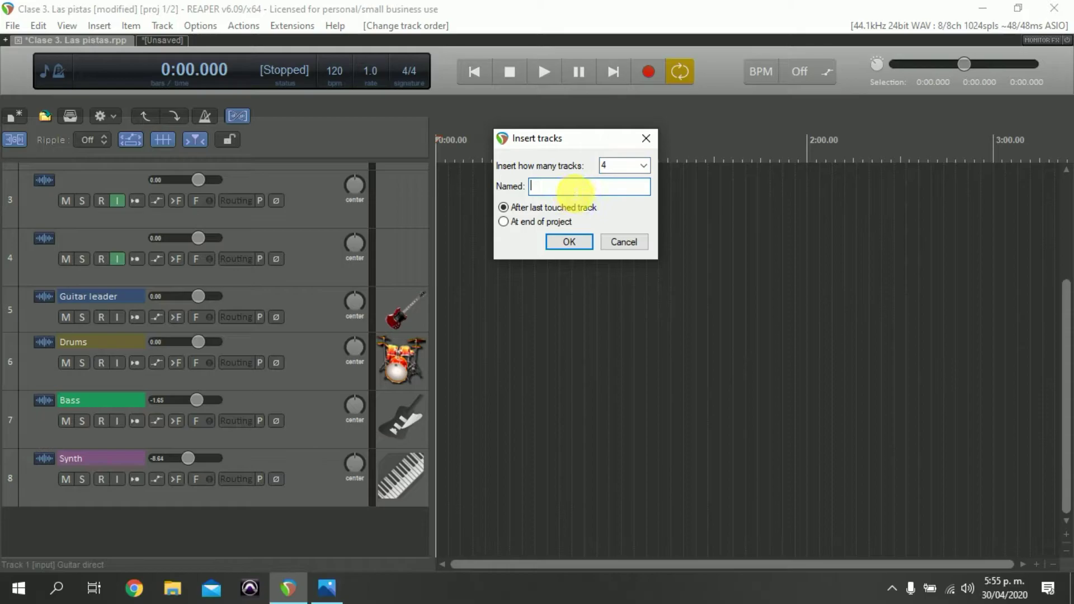
text(Drums)
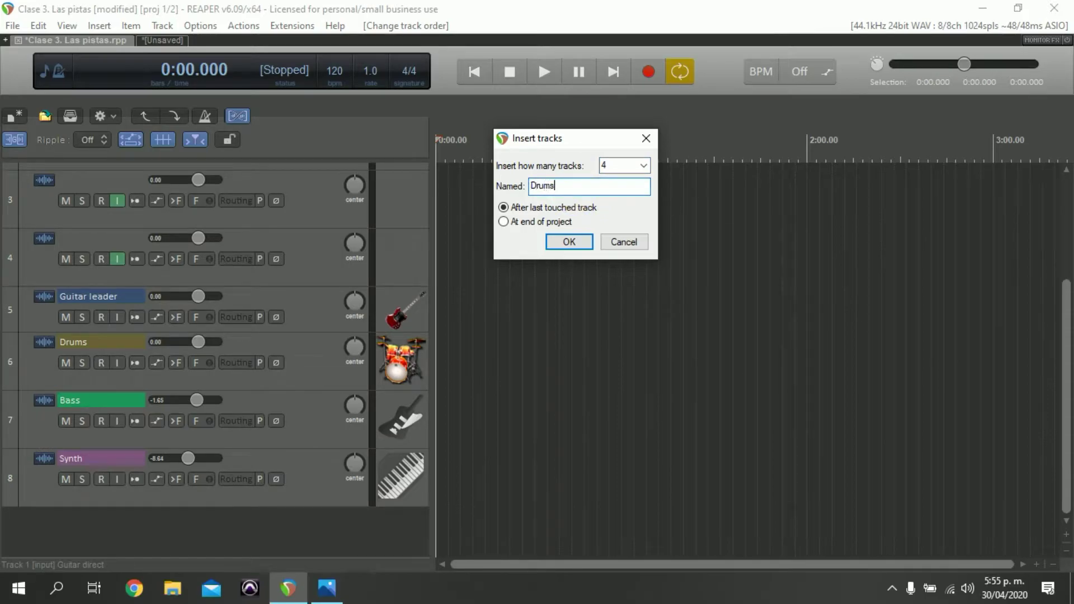
key(Return)
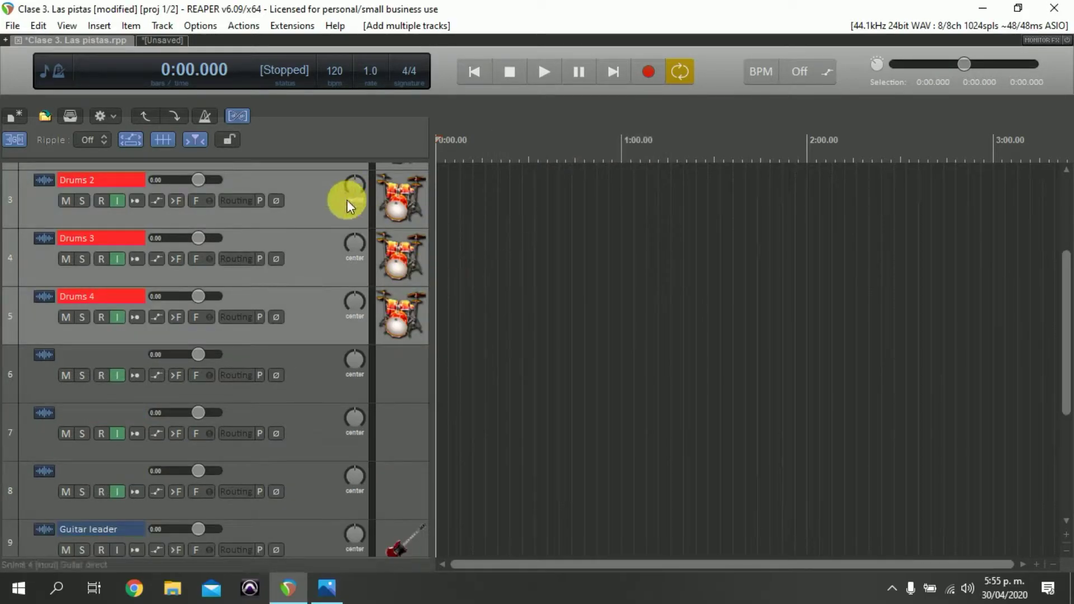
scroll(308, 259, up, 2)
drag(323, 261, 296, 186)
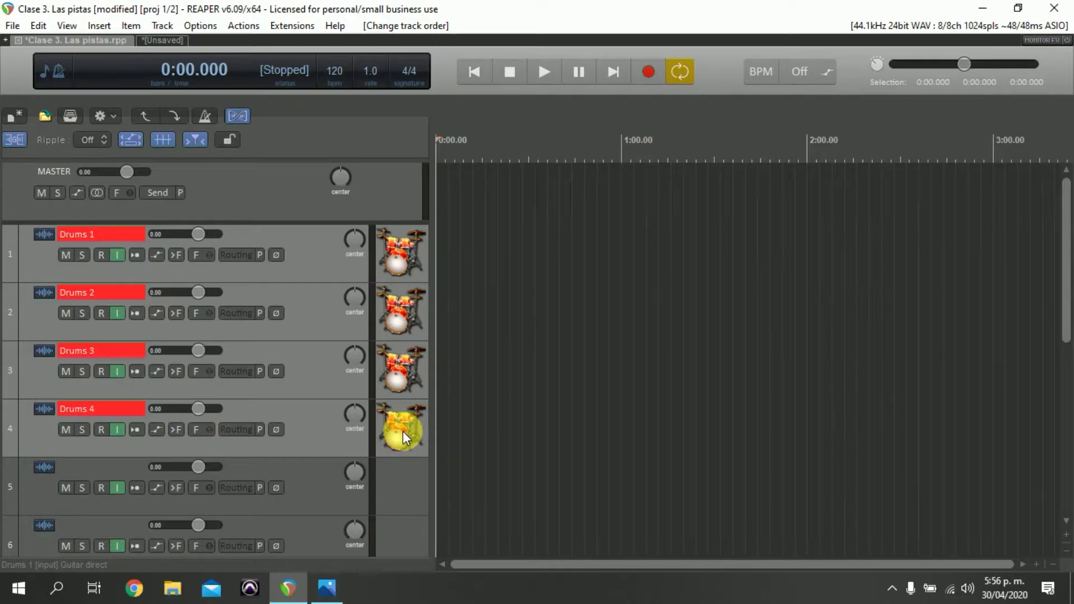
Examine the Drums rule in the SWS Auto Color/Icon/Layout settings and the icon files available for it.
click(305, 29)
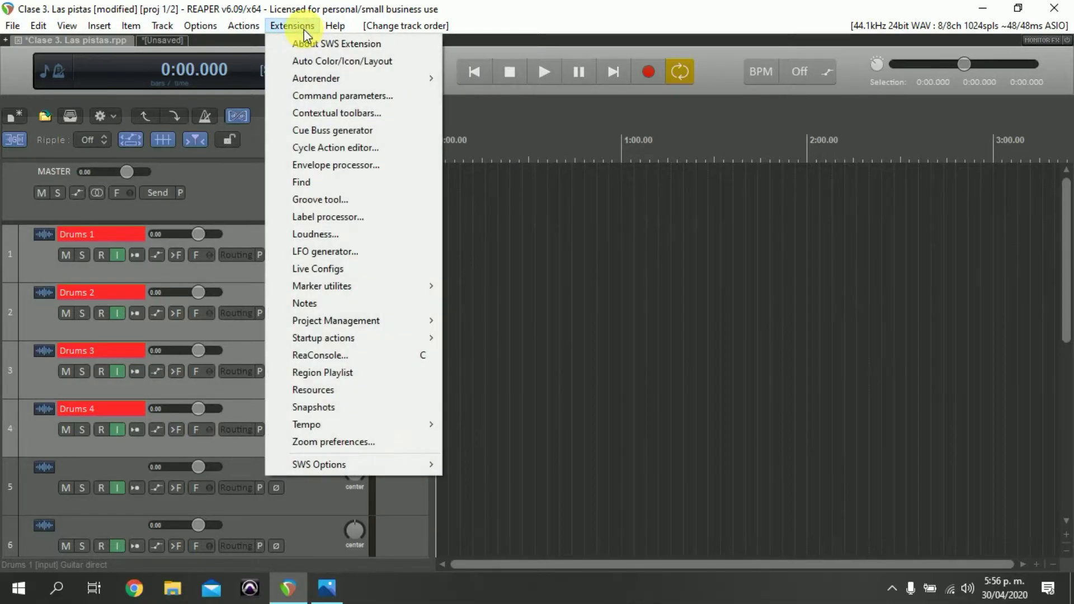
click(352, 62)
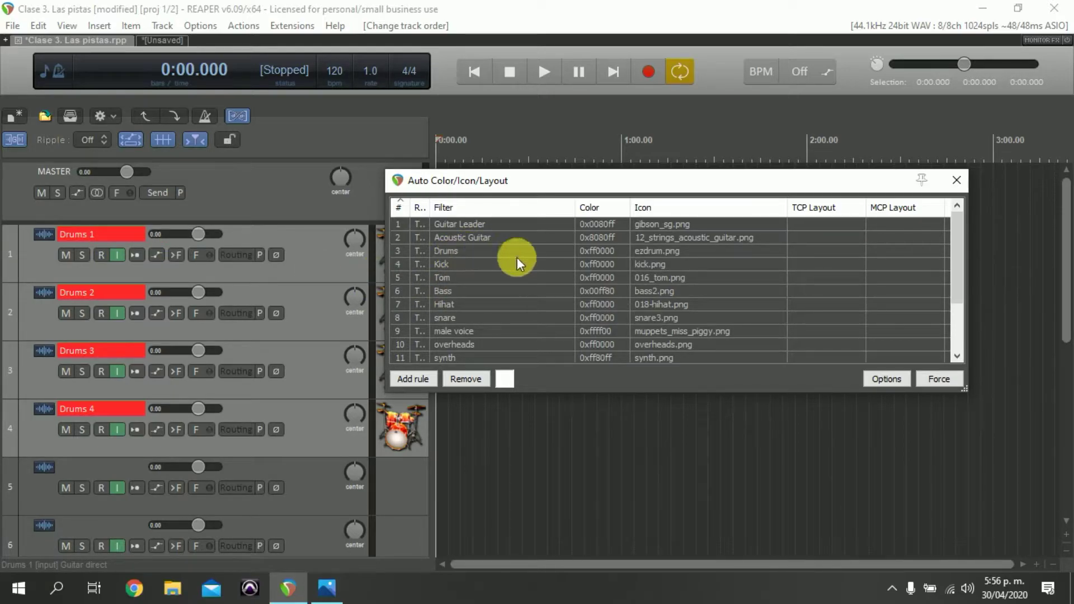
click(672, 252)
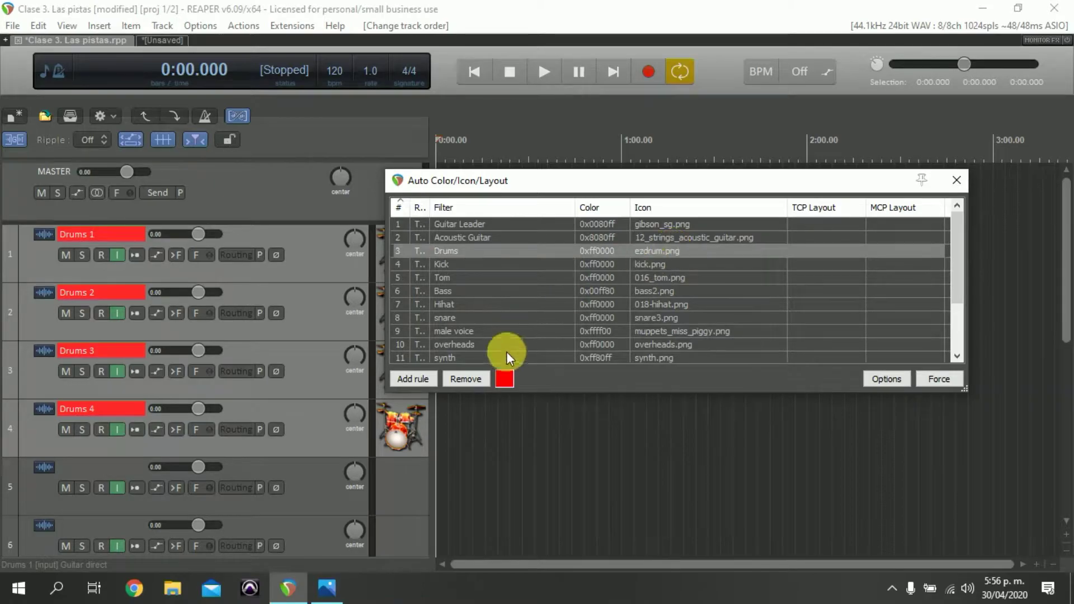
double_click(661, 251)
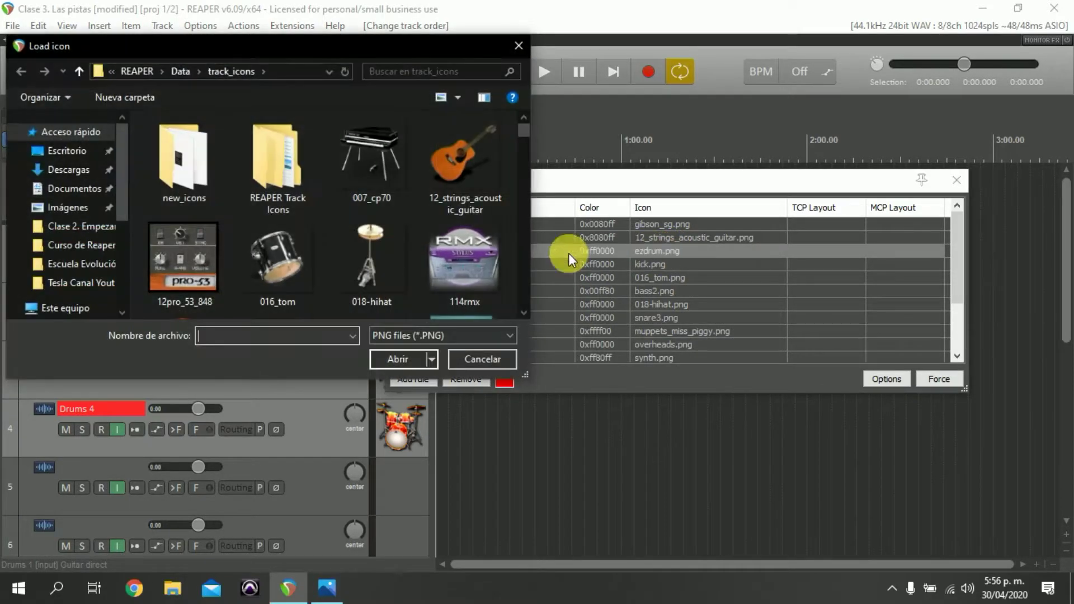
scroll(498, 205, down, 5)
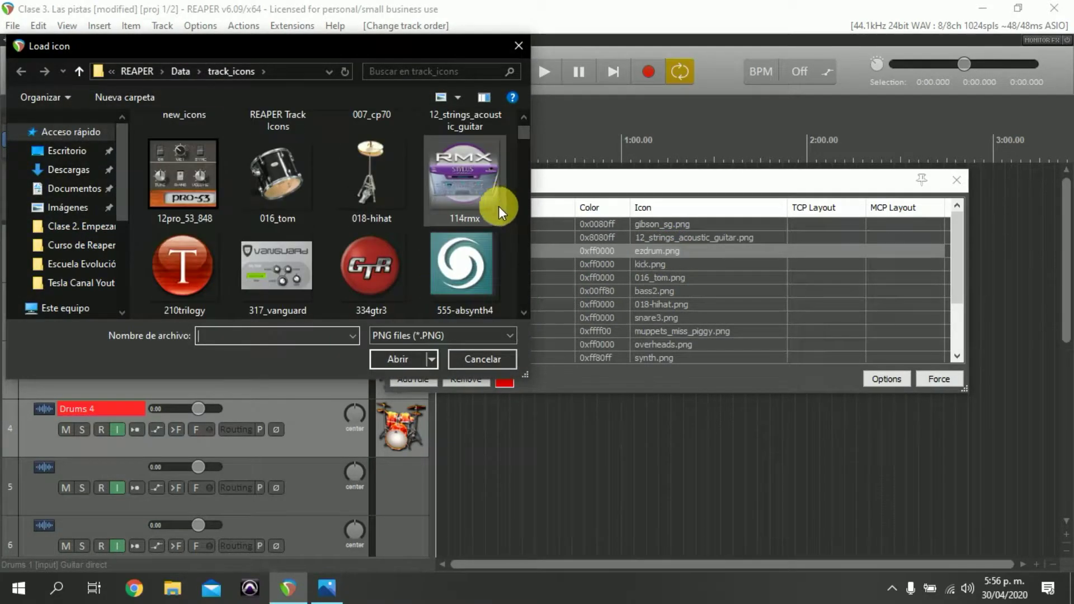
click(514, 44)
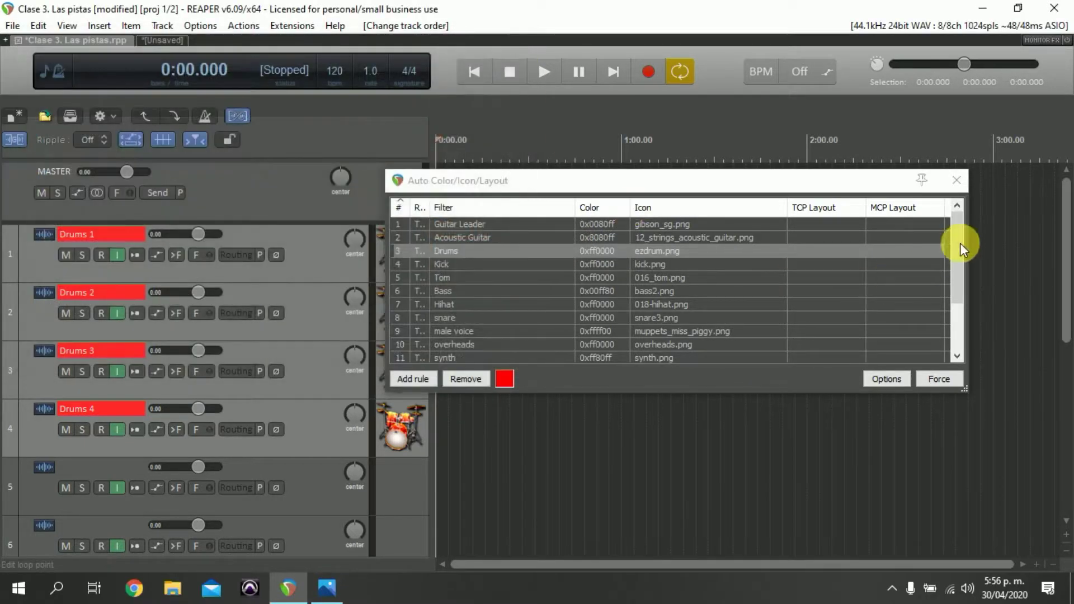
click(956, 179)
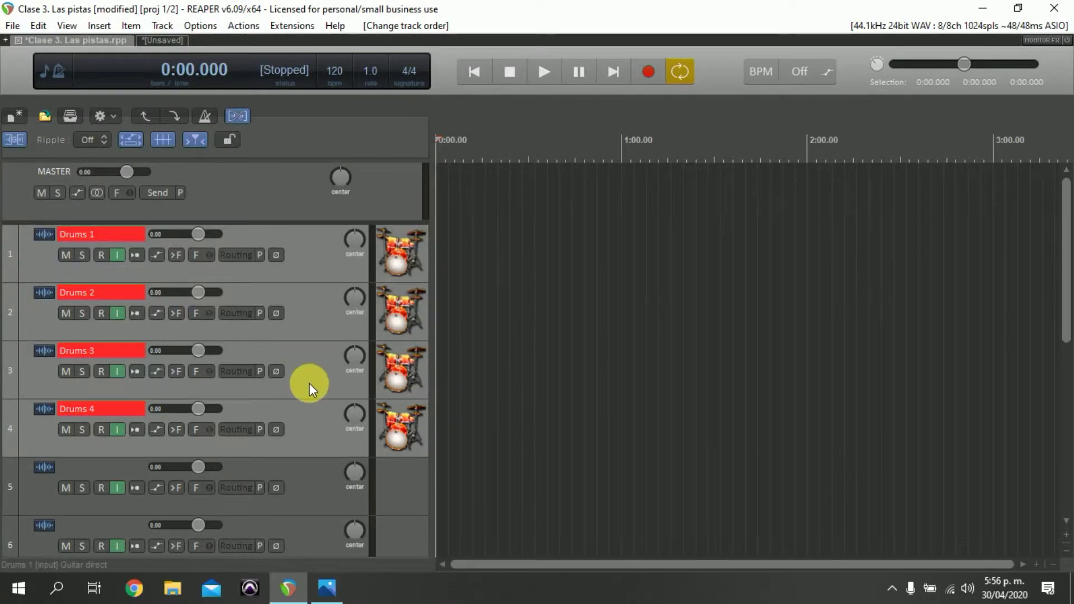
Delete the four numbered Drums tracks and blank tracks 2 to 4, keeping only the first blank track.
key(Delete)
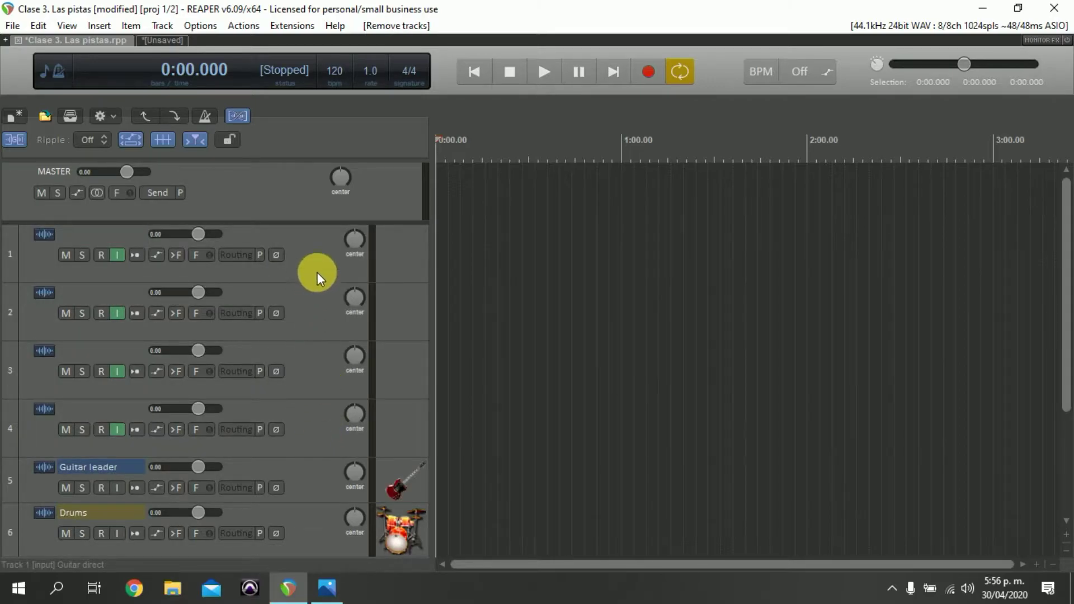
click(333, 312)
shift+click(334, 438)
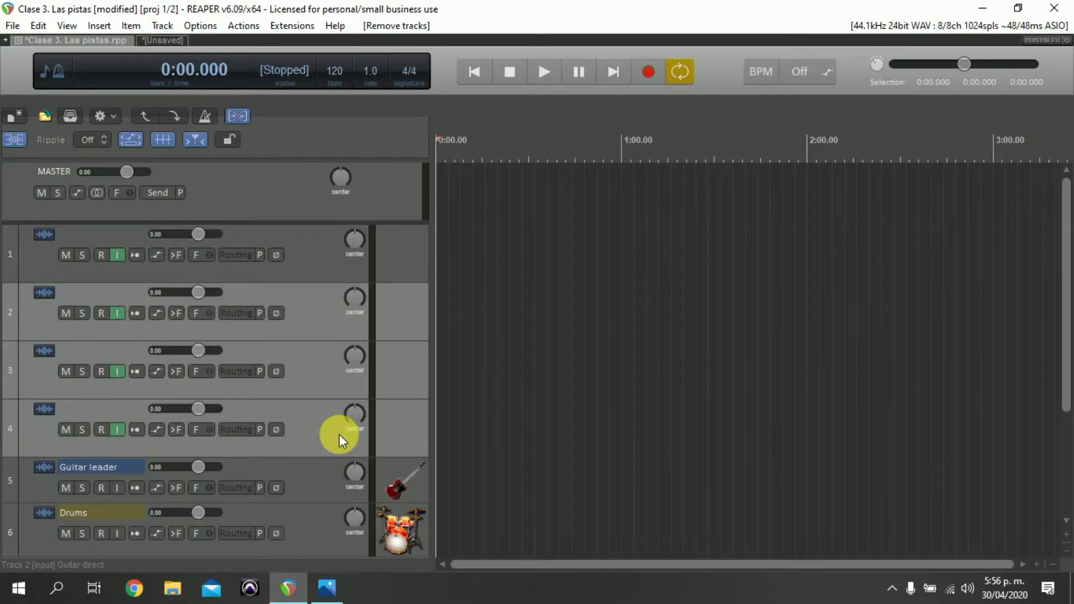
key(Delete)
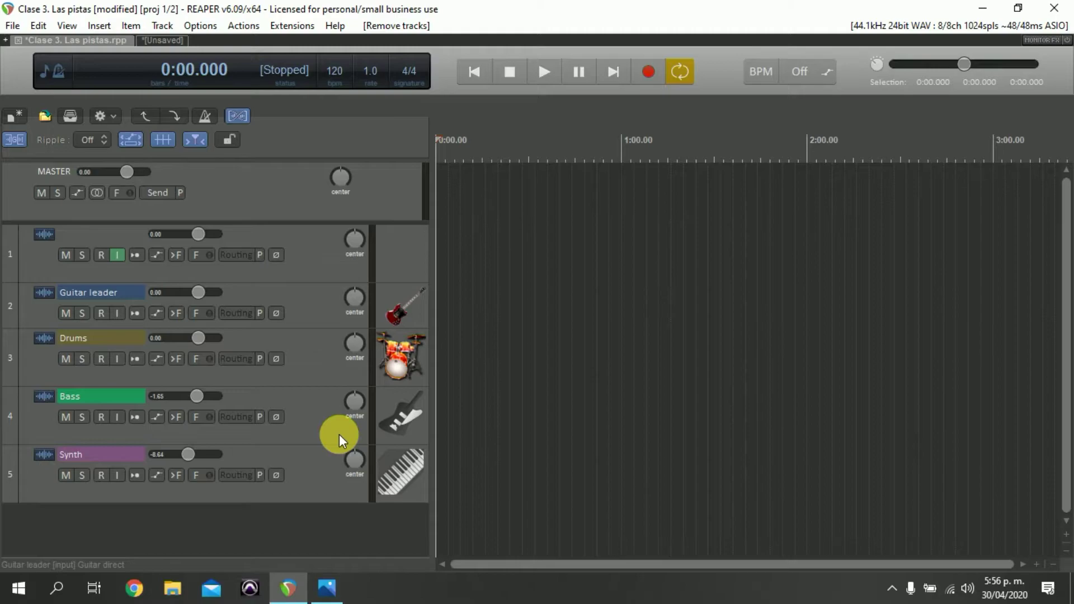
Assign a random colour to the blank first track.
right_click(311, 265)
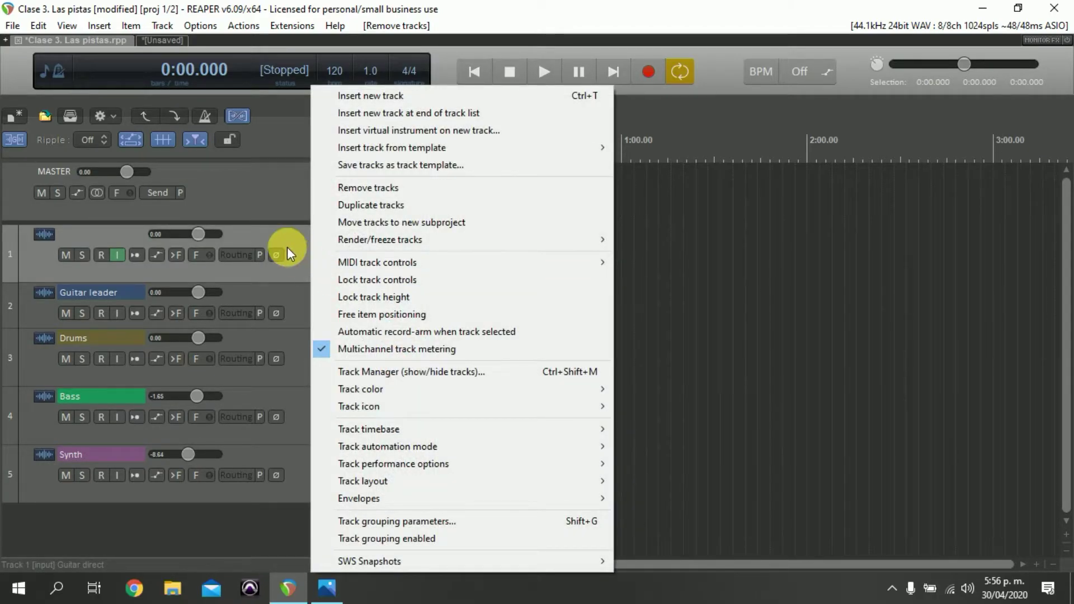
right_click(303, 258)
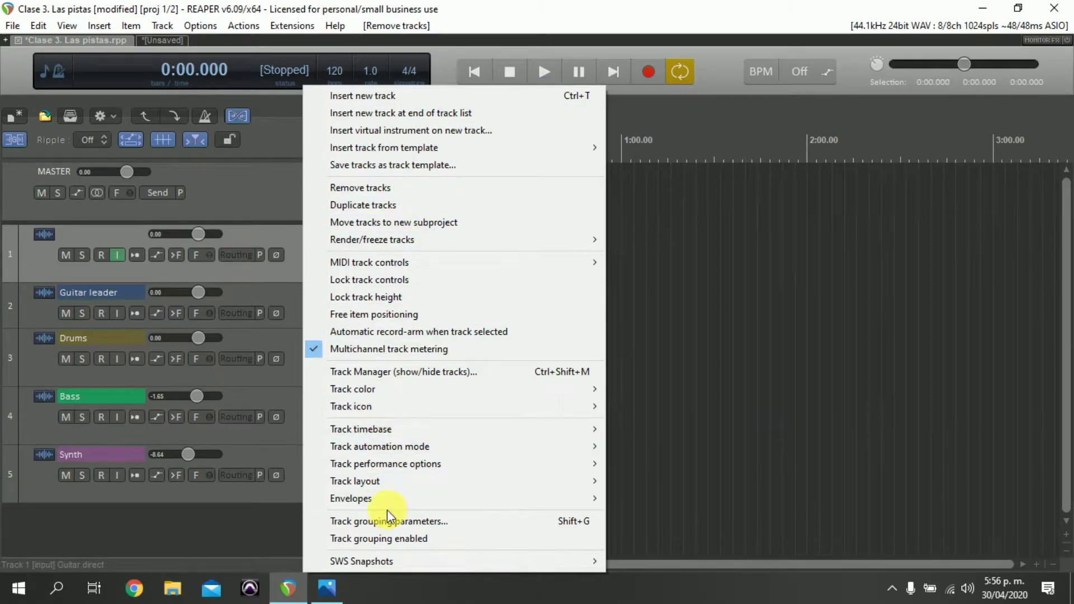
mouse_move(418, 395)
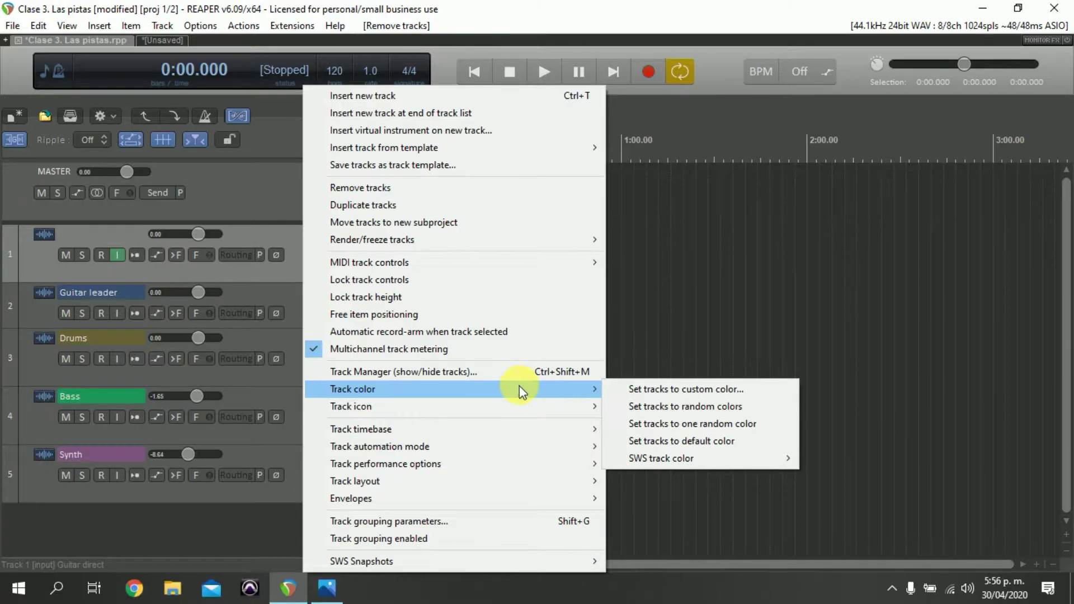
click(677, 407)
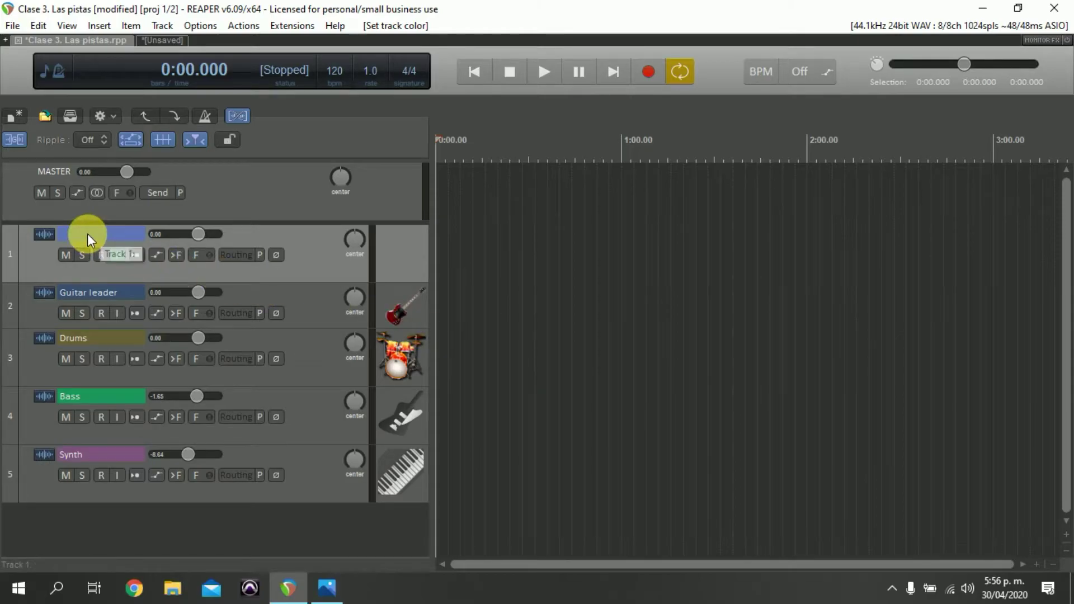
Give the first track a custom bright green colour (red 0, green 255, blue 64) from the basic colours.
right_click(296, 265)
mouse_move(548, 391)
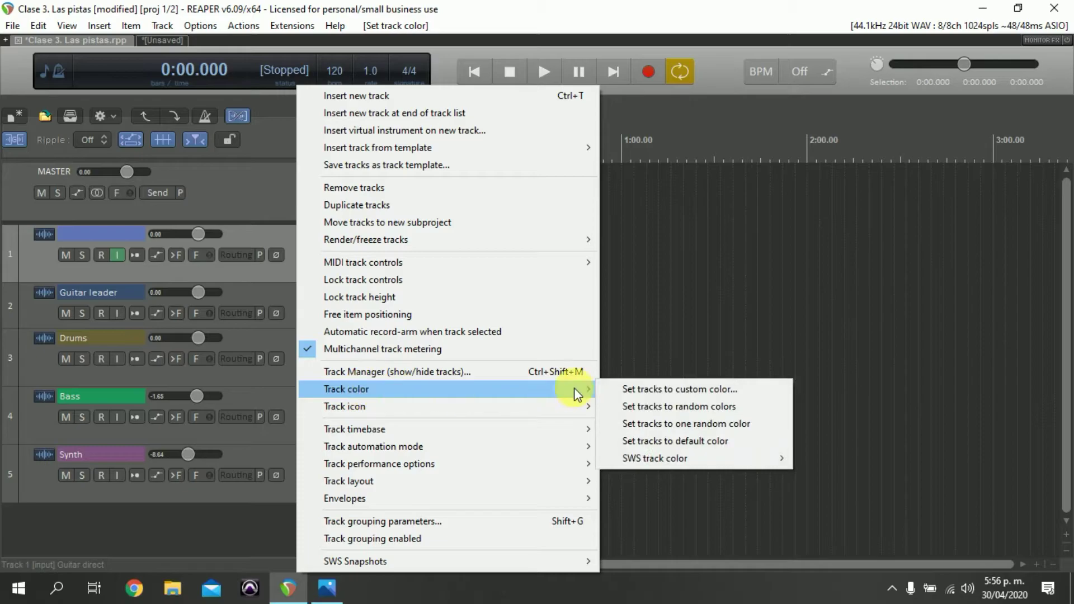
click(704, 392)
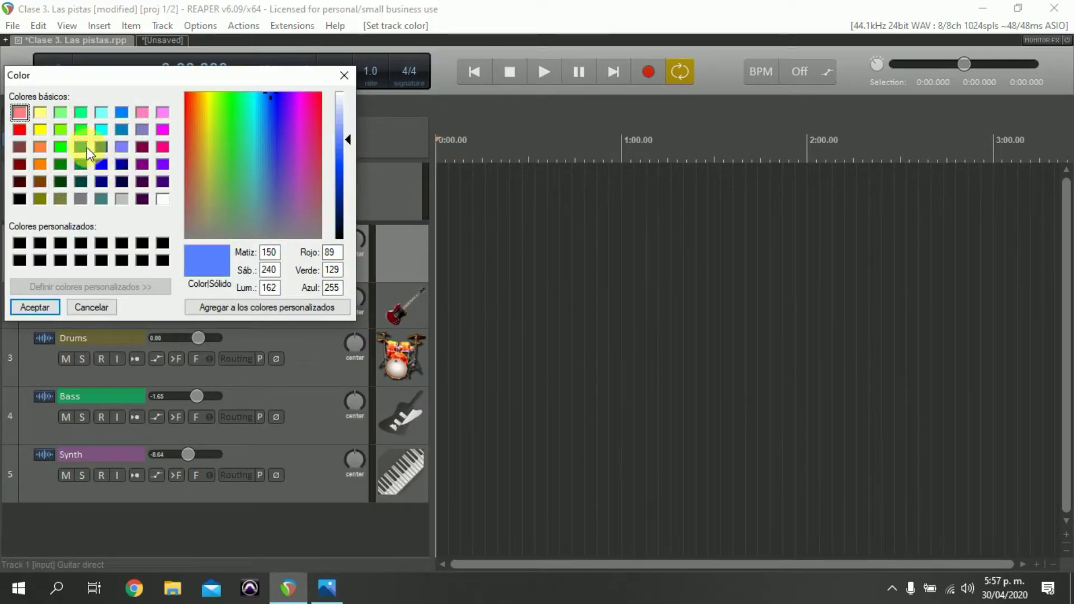
click(83, 127)
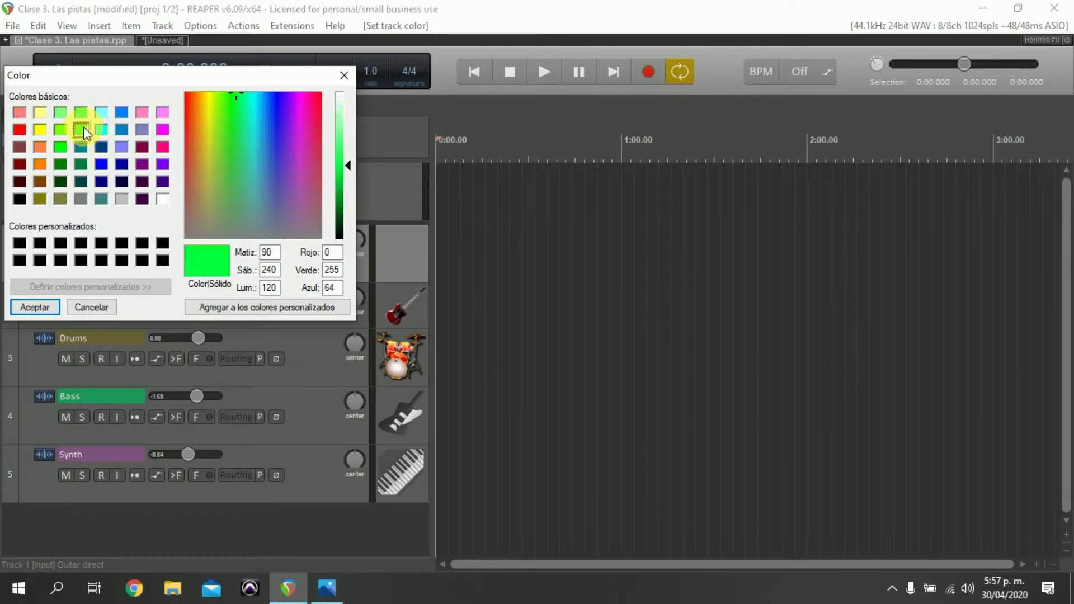
click(37, 309)
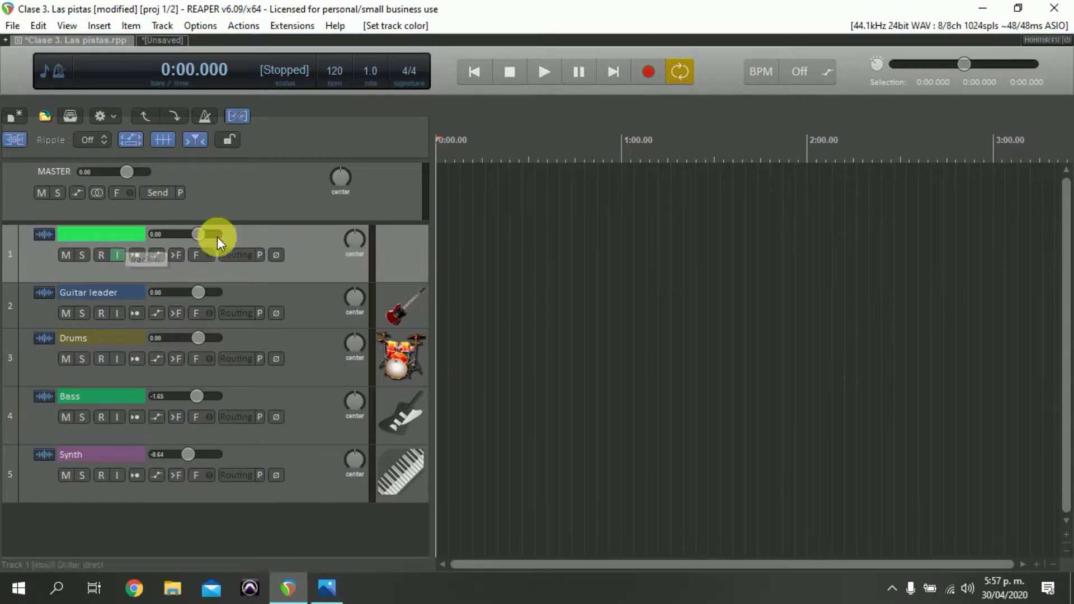
Set the first track's icon to the white acoustic guitar image from the track_icons folder.
right_click(390, 248)
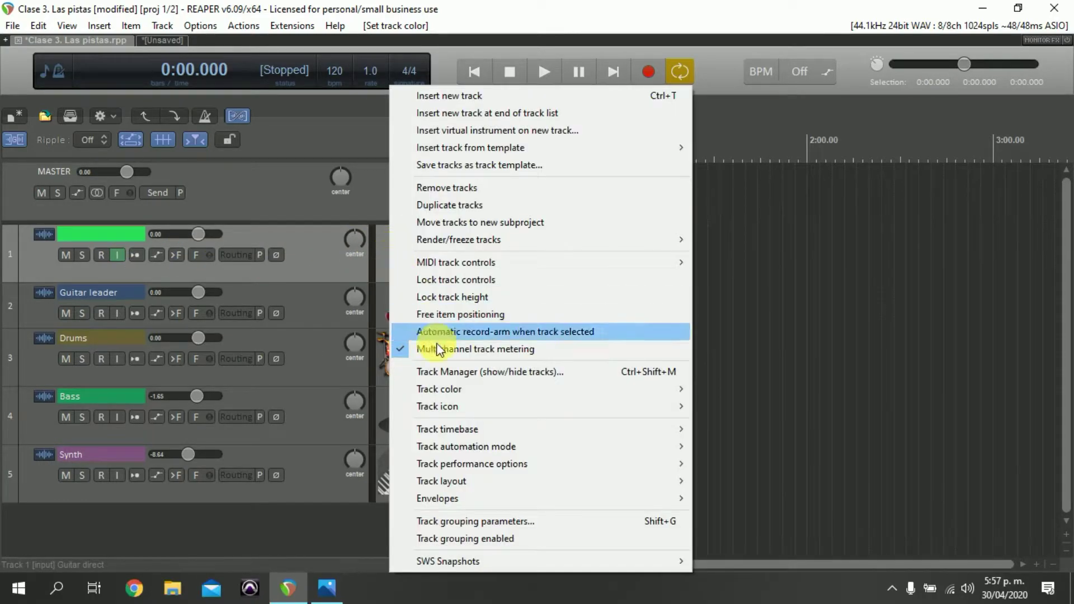
mouse_move(444, 407)
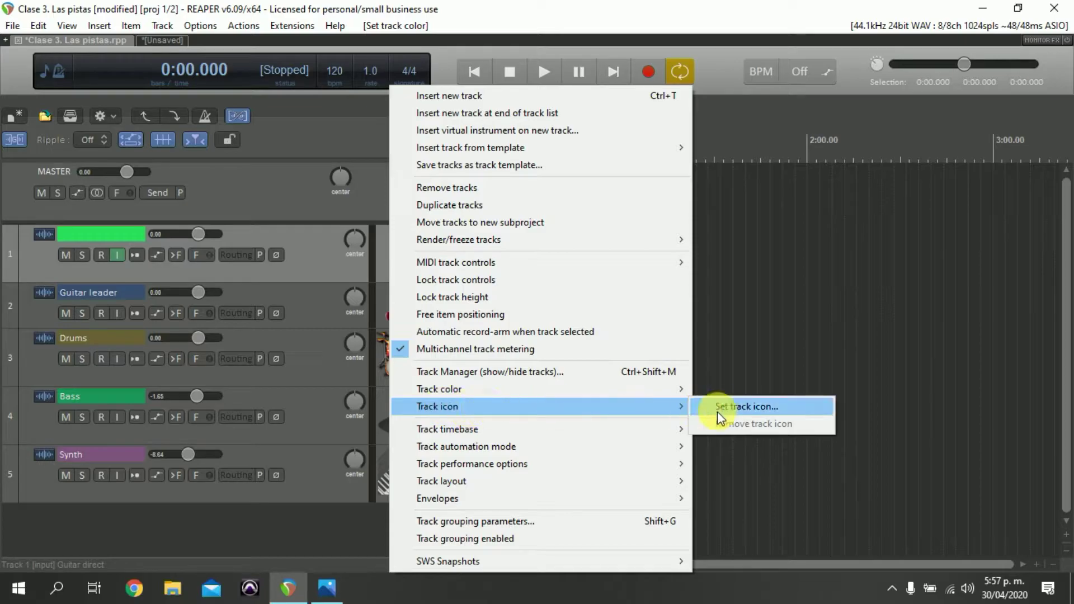
click(749, 411)
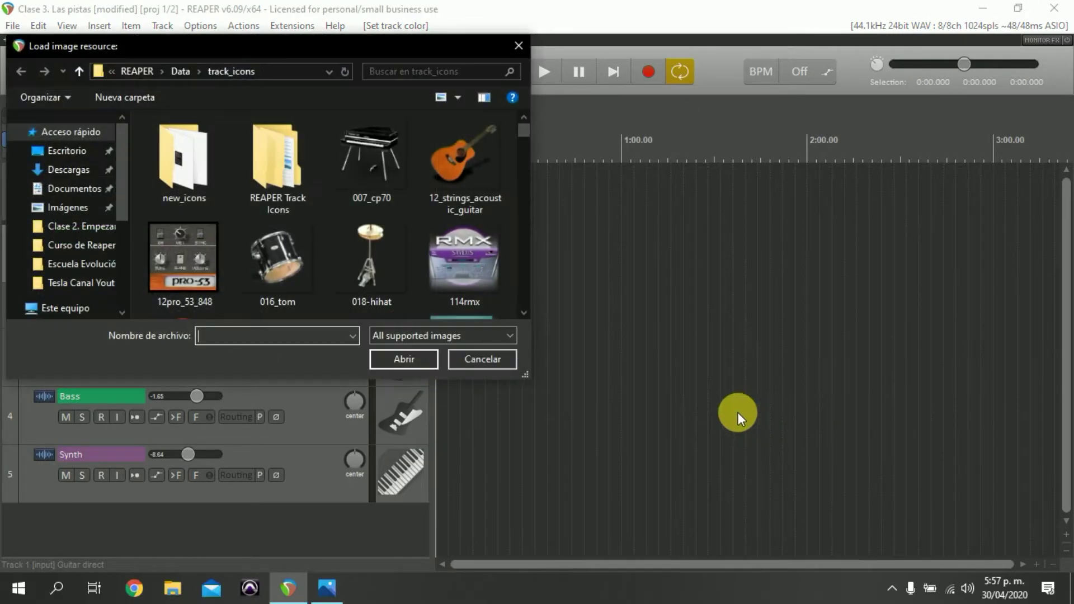
drag(389, 44, 761, 61)
scroll(678, 258, down, 2)
scroll(674, 264, up, 2)
scroll(705, 252, down, 3)
scroll(713, 269, down, 5)
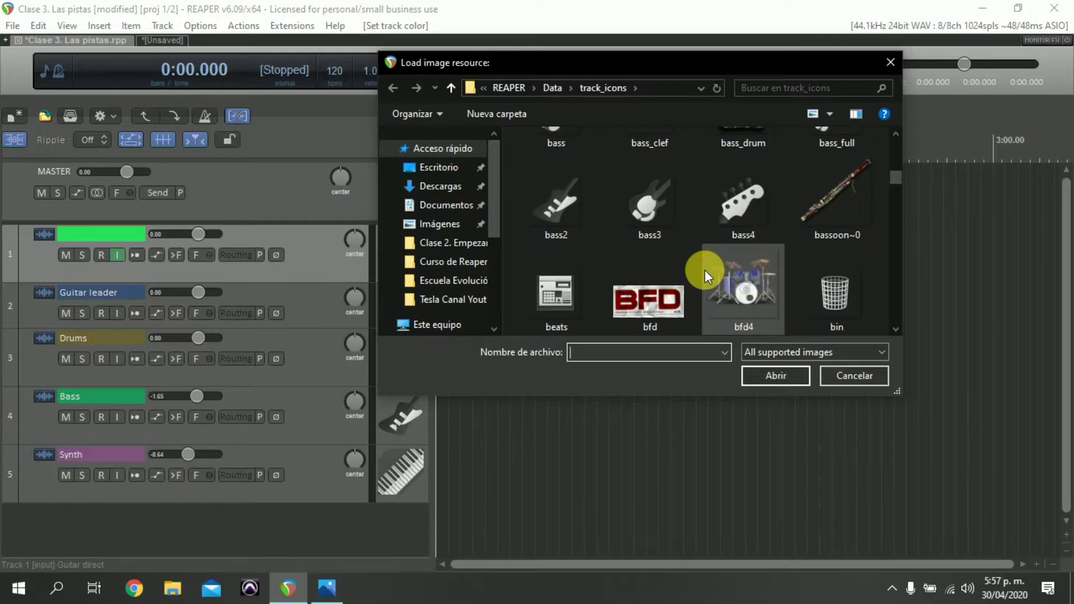
scroll(704, 269, down, 2)
scroll(689, 266, up, 3)
scroll(689, 266, up, 8)
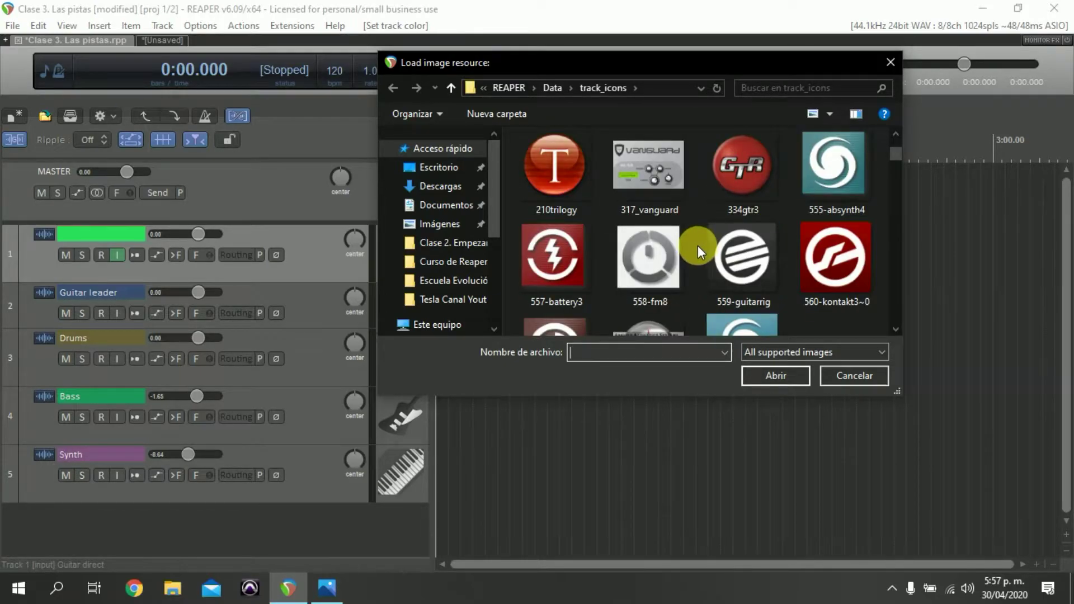
scroll(696, 246, down, 1)
click(849, 287)
double_click(849, 287)
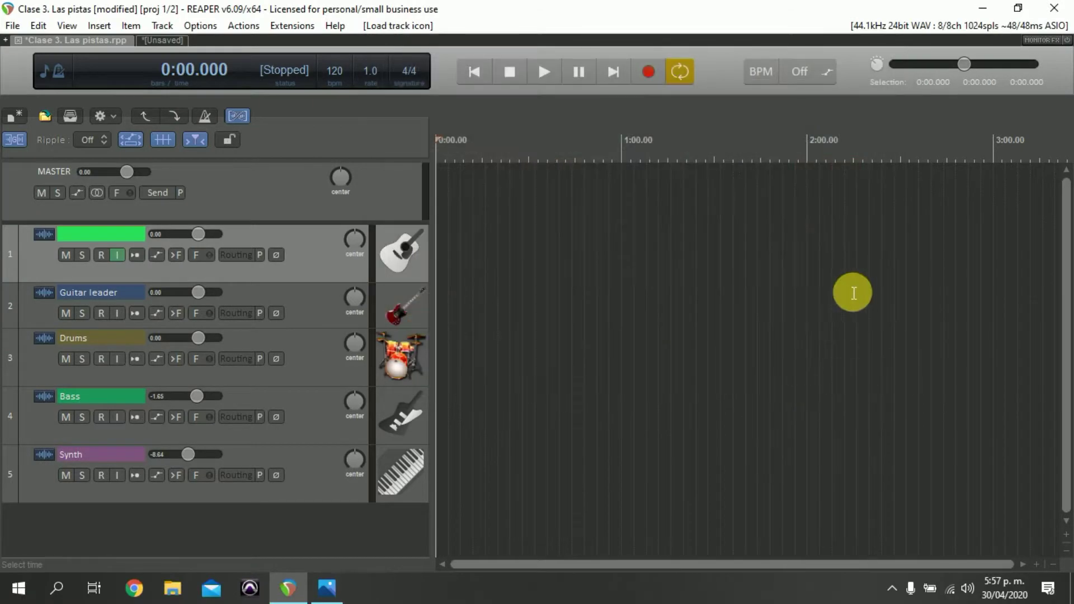
Name the green first track Acoustic Guitar and increase its height until its input selector shows.
click(120, 254)
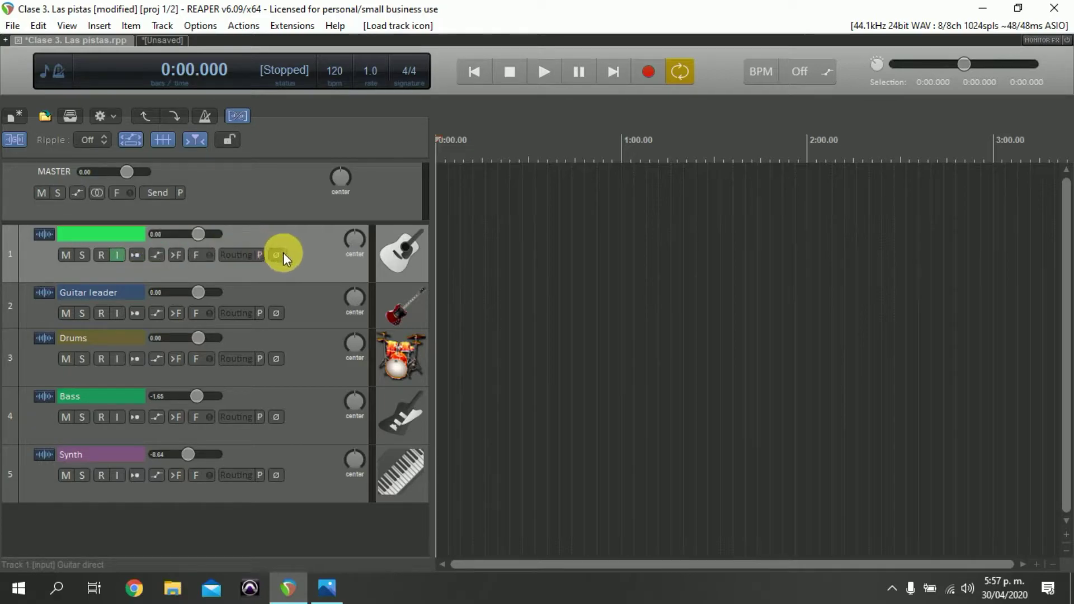
double_click(114, 234)
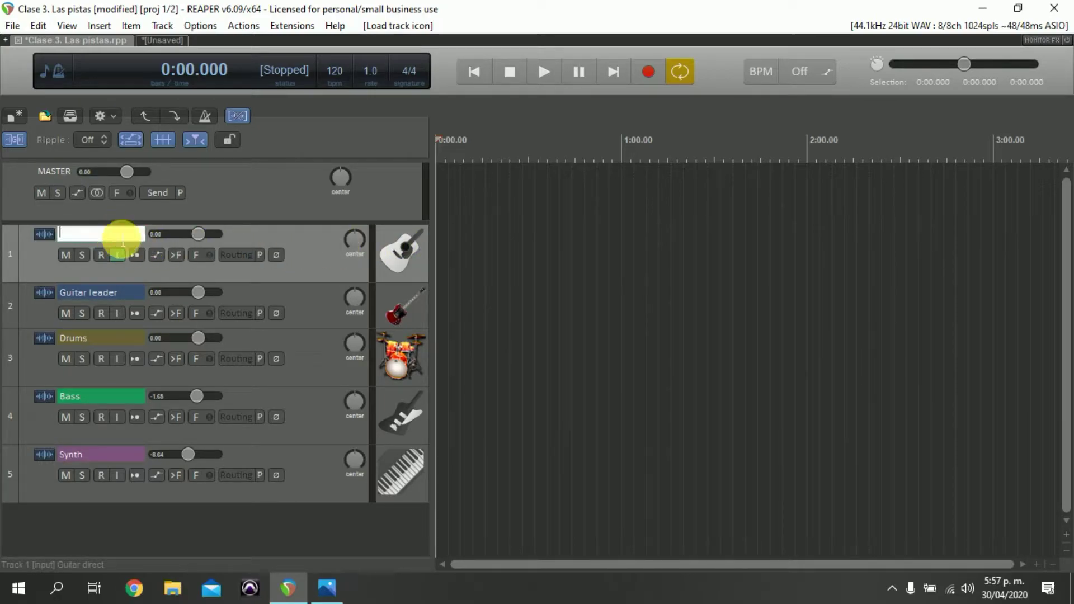
click(128, 273)
double_click(108, 238)
text(Acoustic Guitar)
click(113, 244)
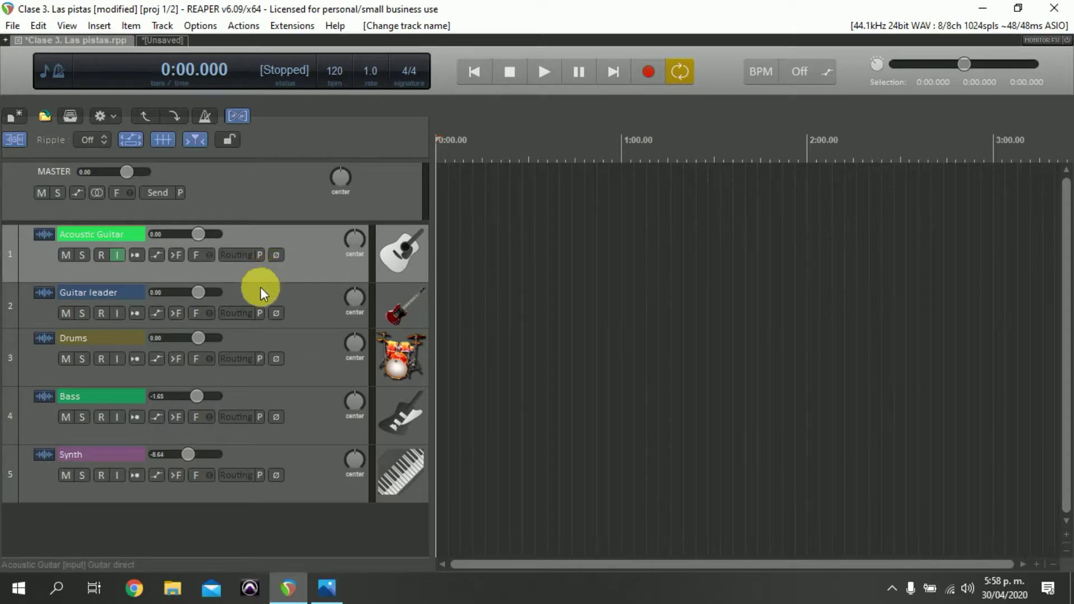
drag(261, 285, 268, 358)
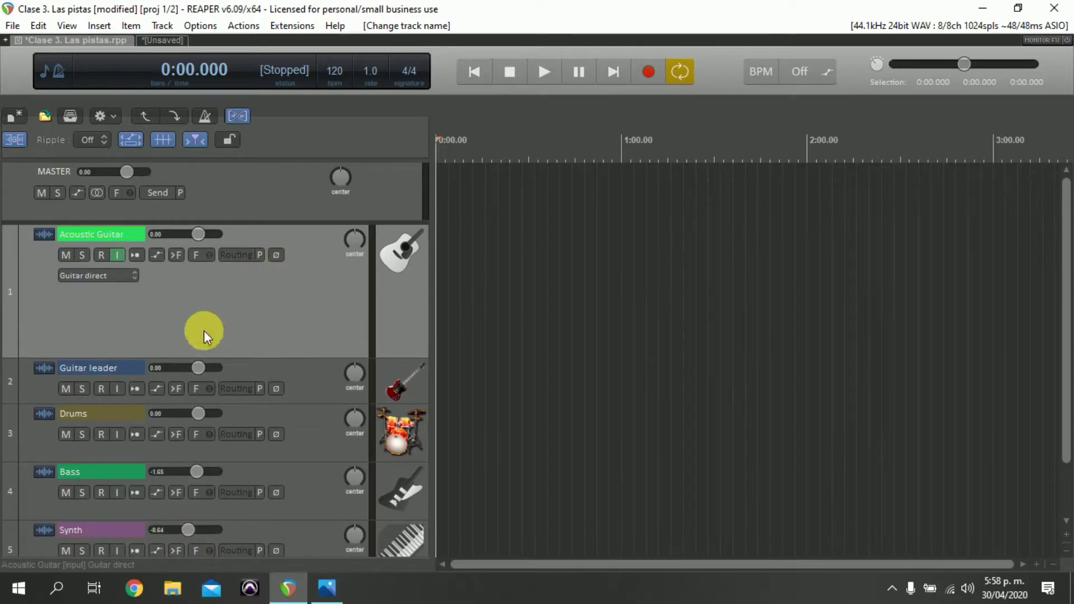
Mute and unmute the Acoustic Guitar track twice.
click(66, 255)
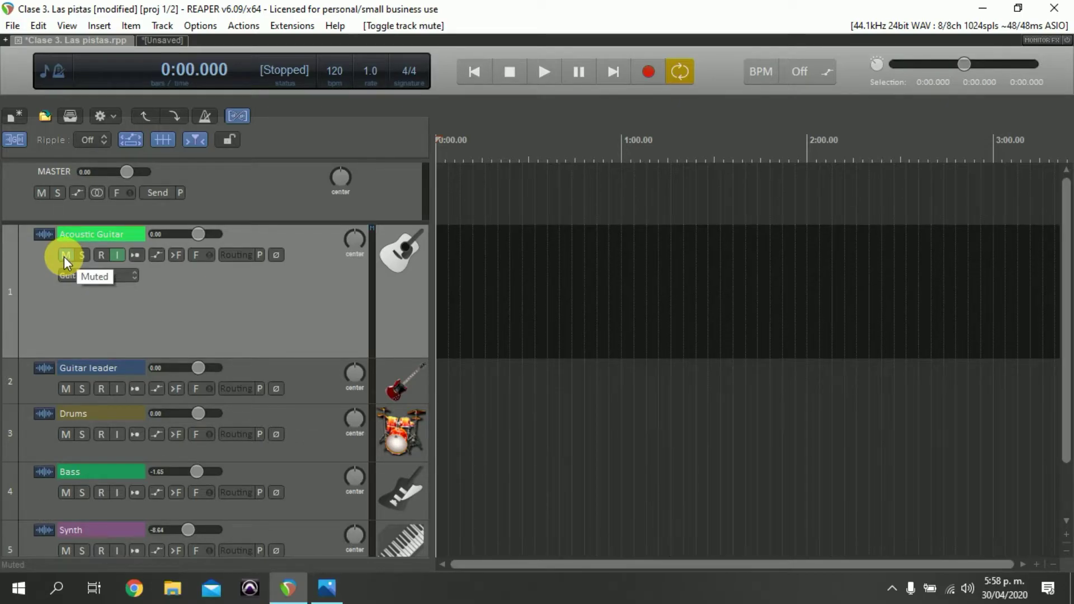
click(65, 256)
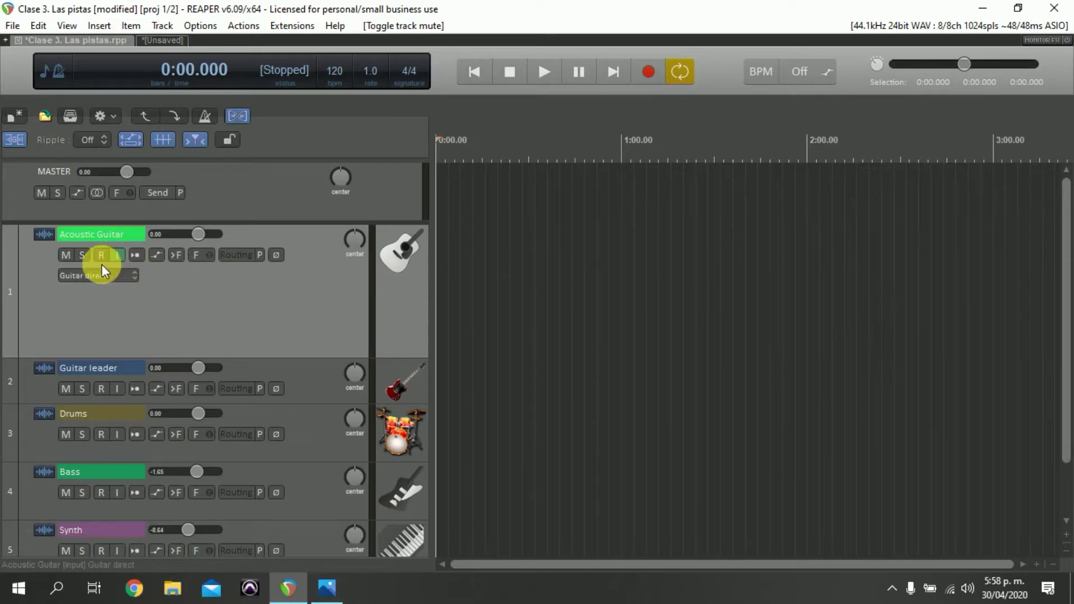
click(68, 255)
click(68, 255)
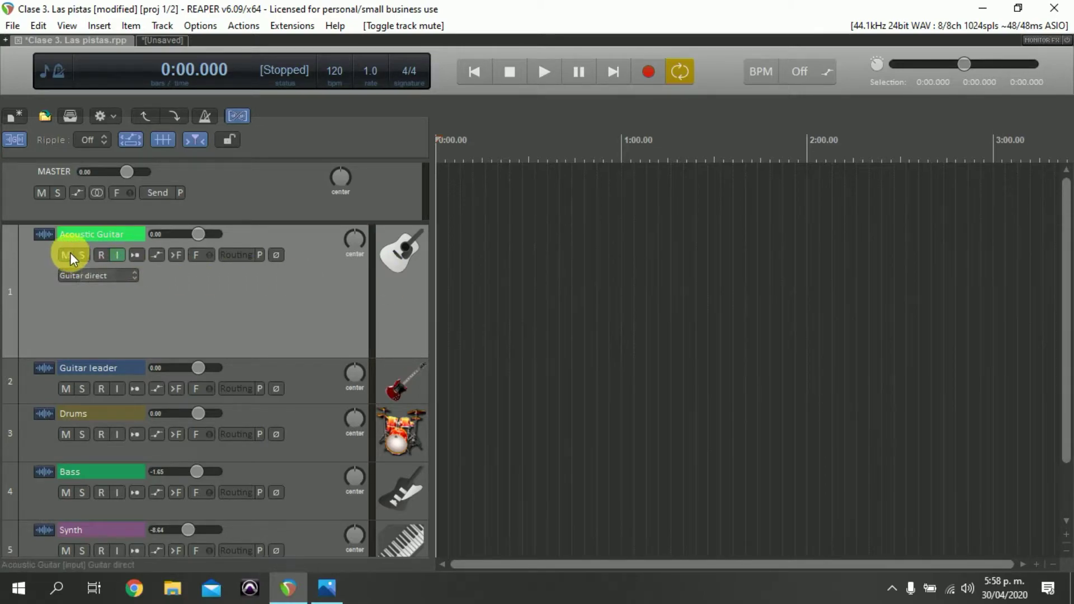
Compare solo and mute on the Acoustic Guitar track, leaving both switched off.
click(82, 255)
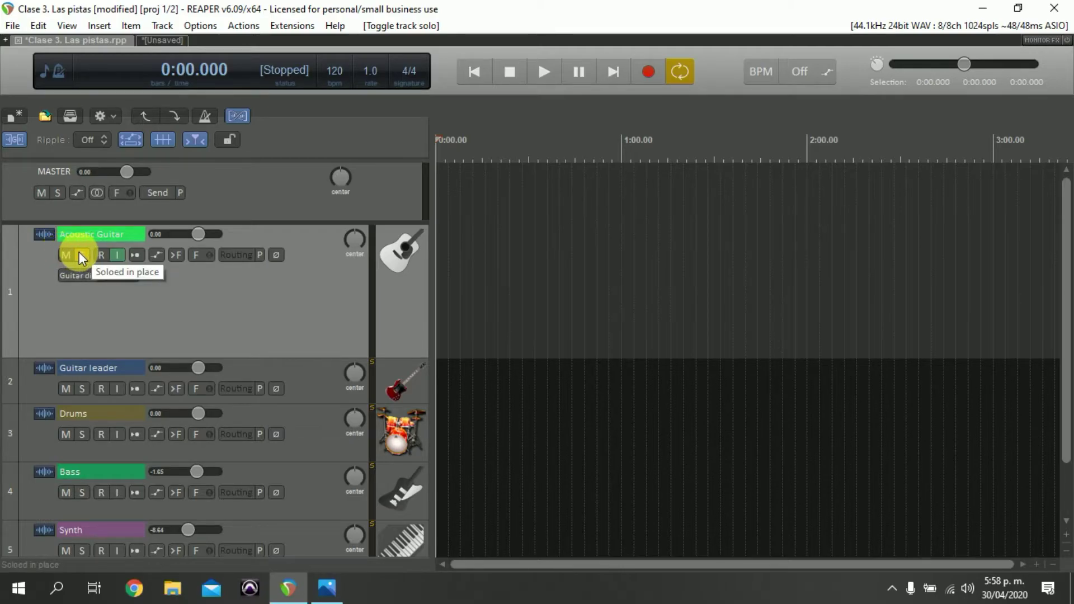
click(73, 254)
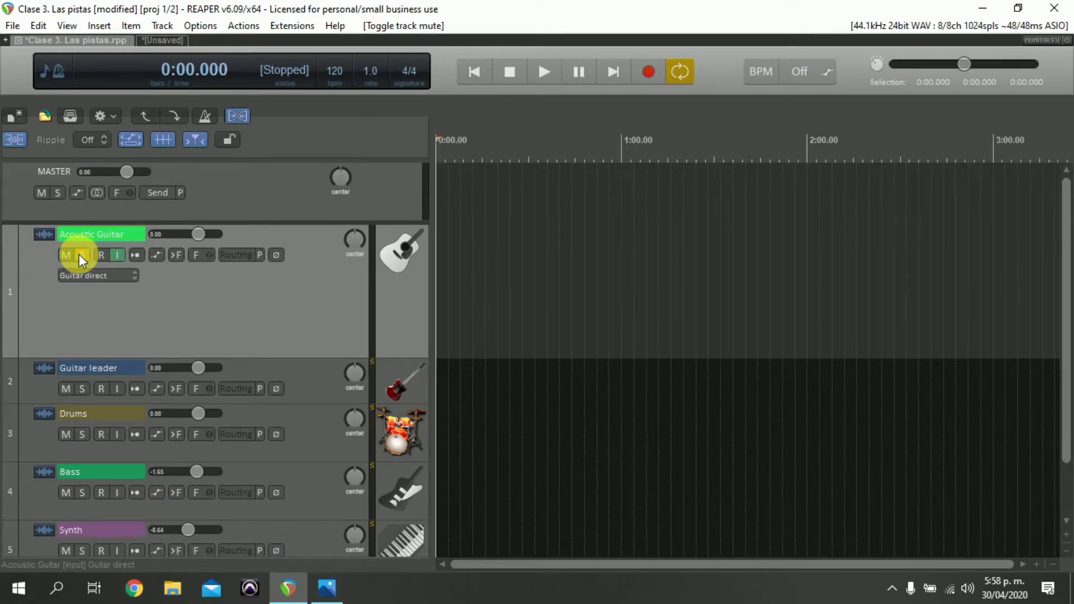
click(81, 254)
click(66, 254)
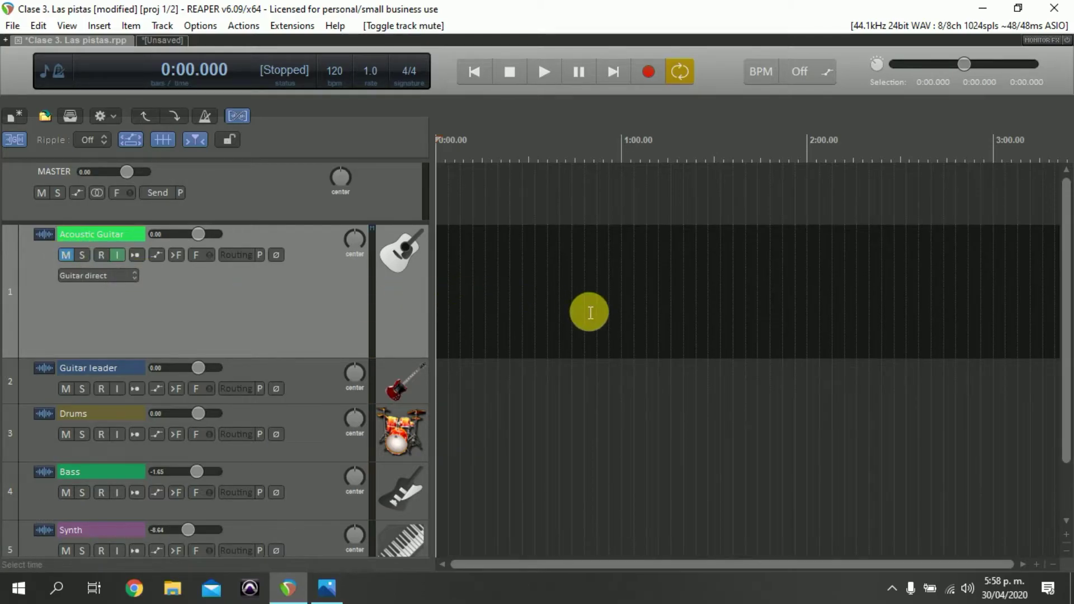
click(63, 254)
click(80, 255)
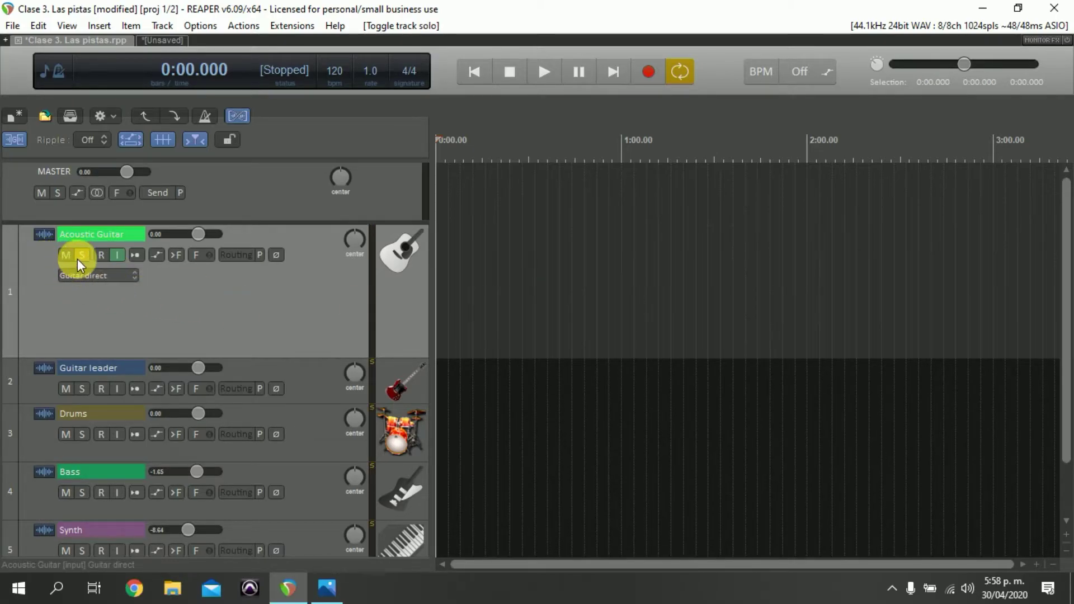
click(75, 257)
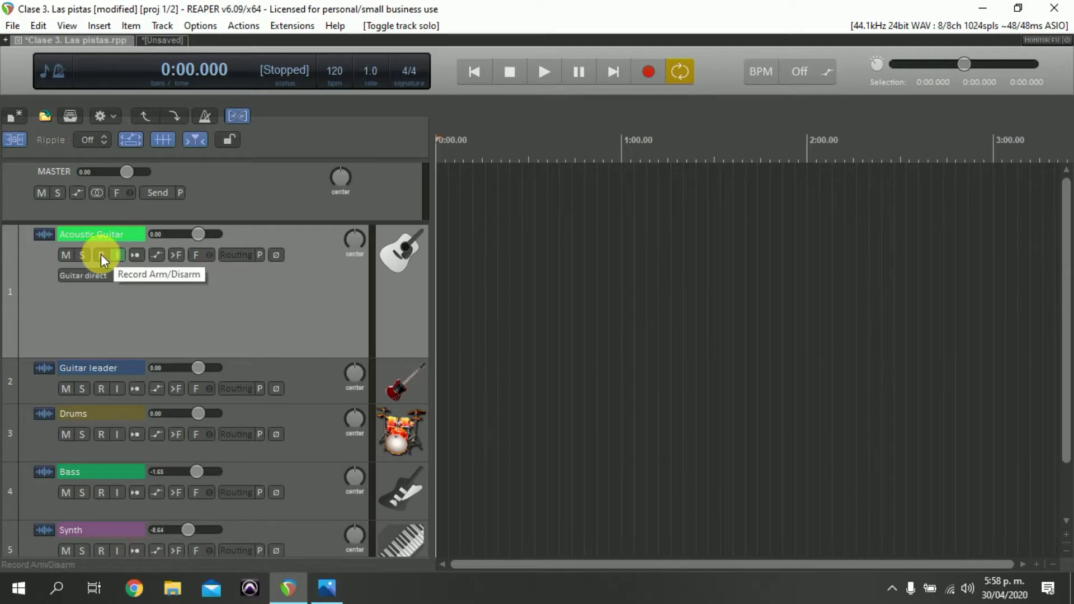
Arm and disarm the Acoustic Guitar track for recording, and cycle its record monitoring to off.
click(102, 255)
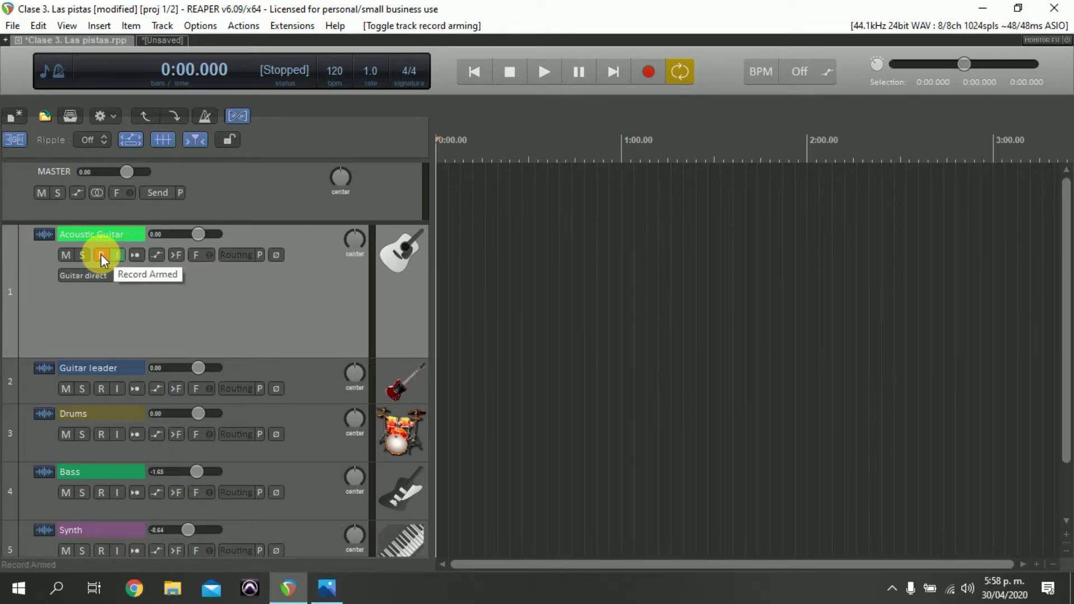
click(100, 253)
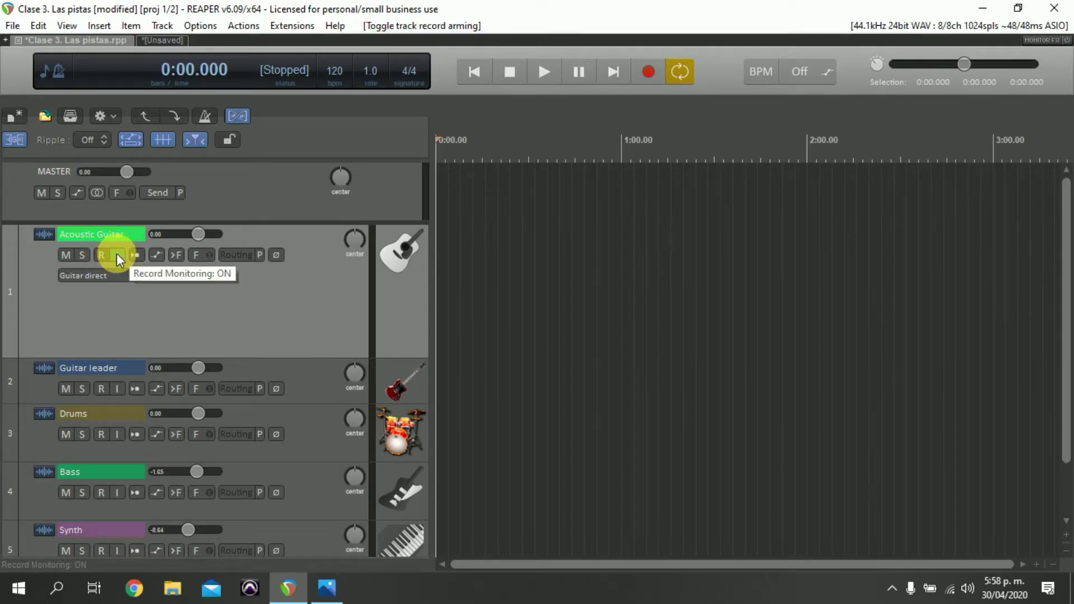
click(116, 254)
click(116, 253)
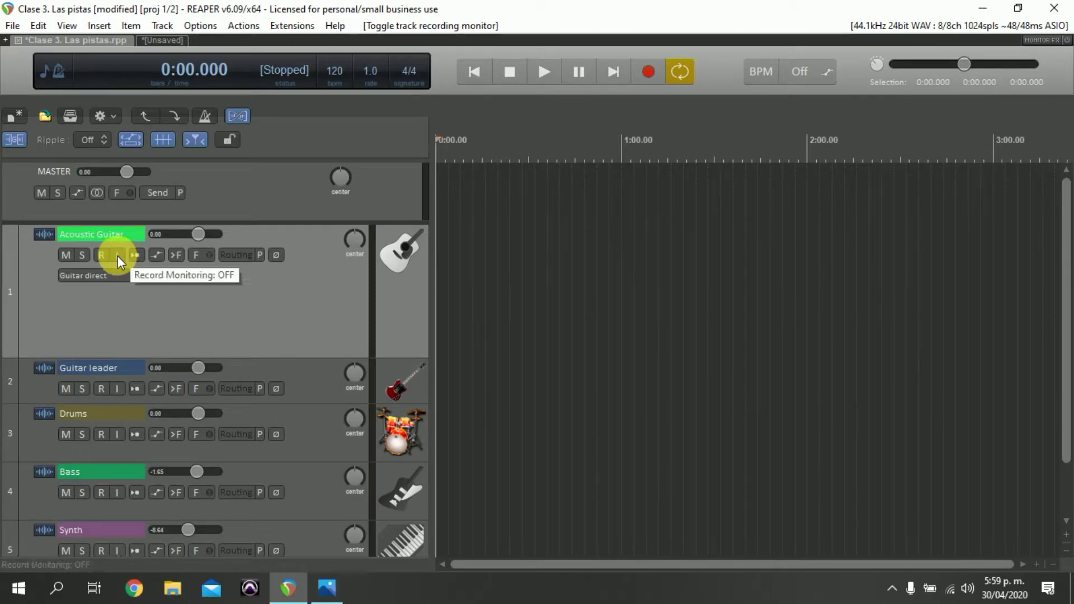
click(118, 256)
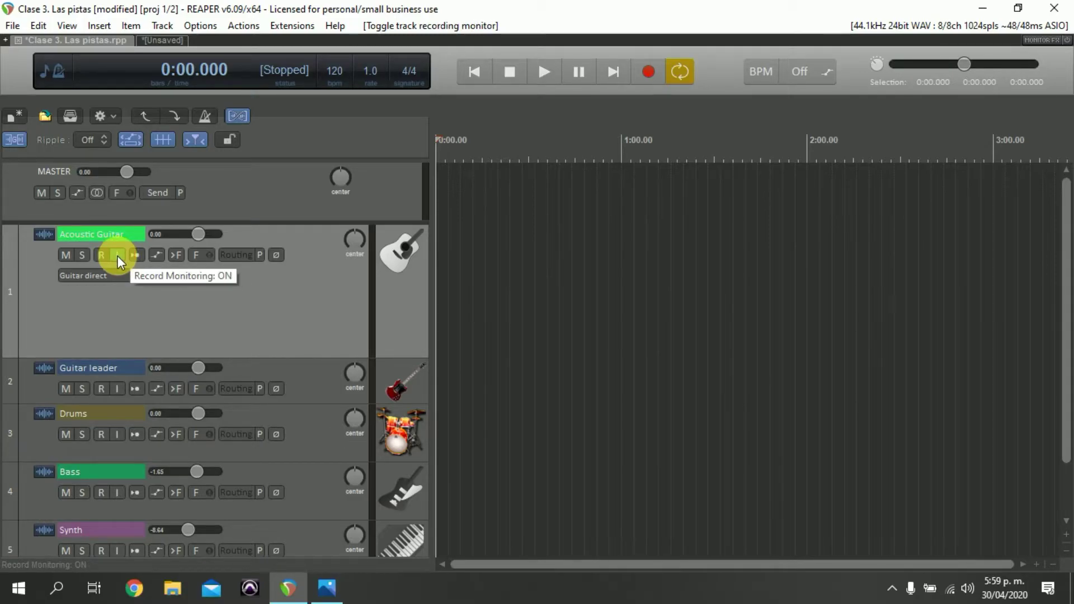
click(117, 256)
click(117, 256)
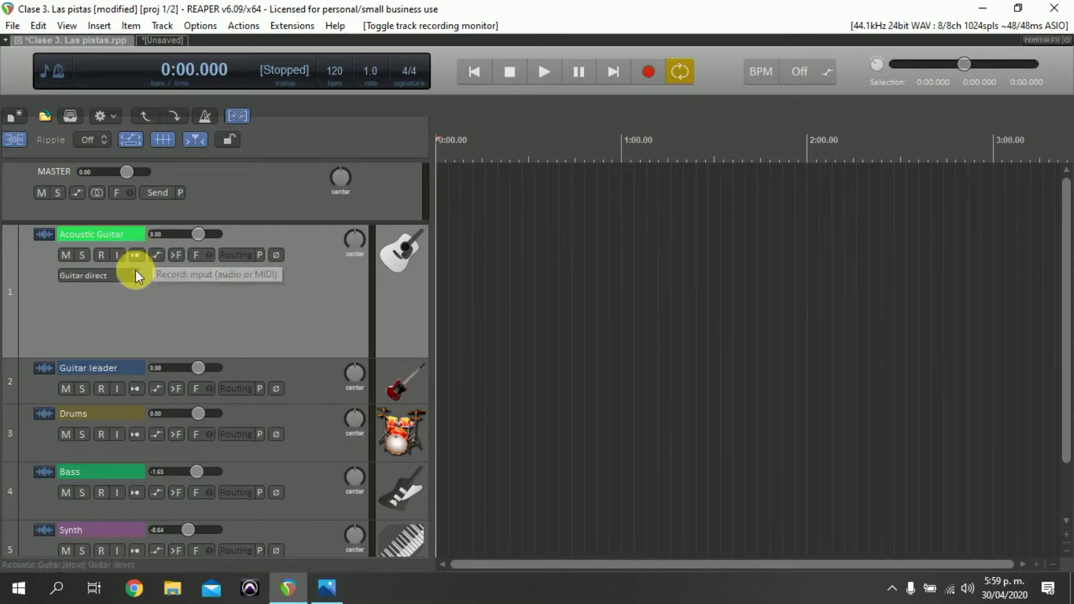
Set the Acoustic Guitar track's recording input to the mono input Mic voice 1.
click(115, 278)
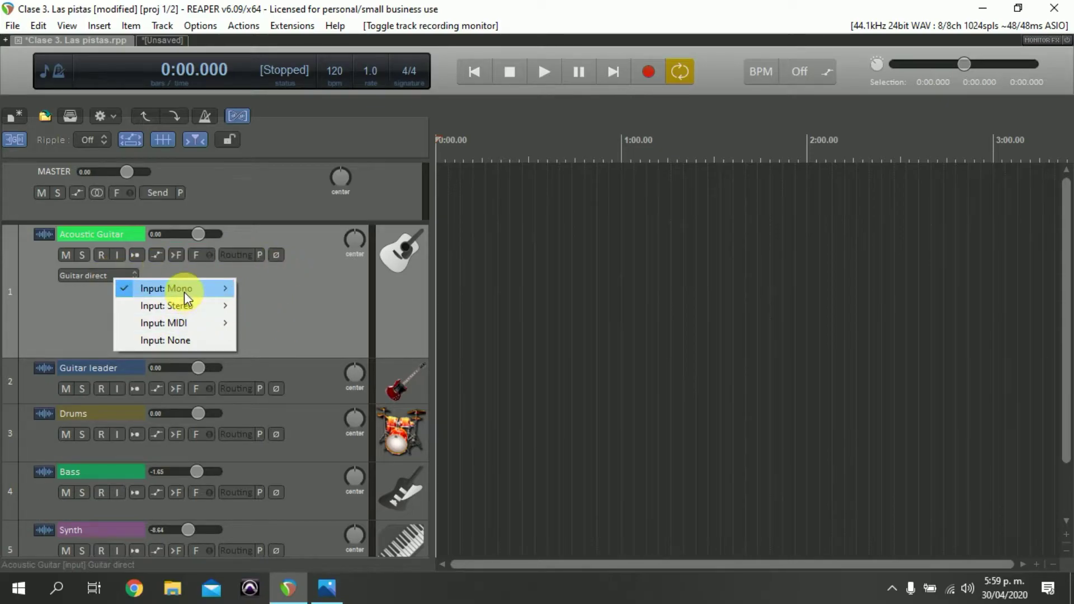
mouse_move(184, 292)
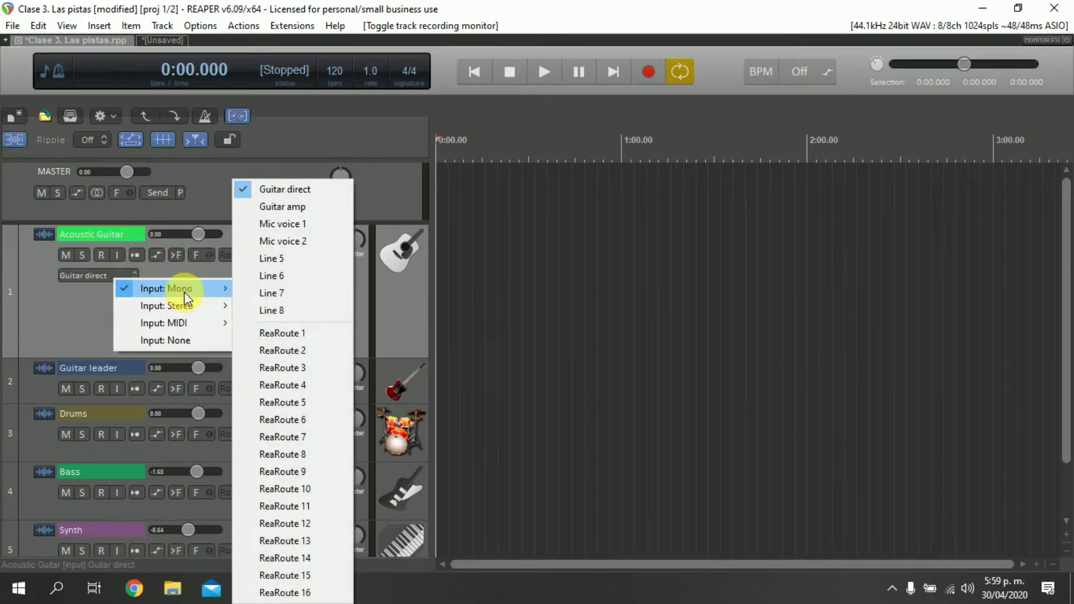
click(296, 229)
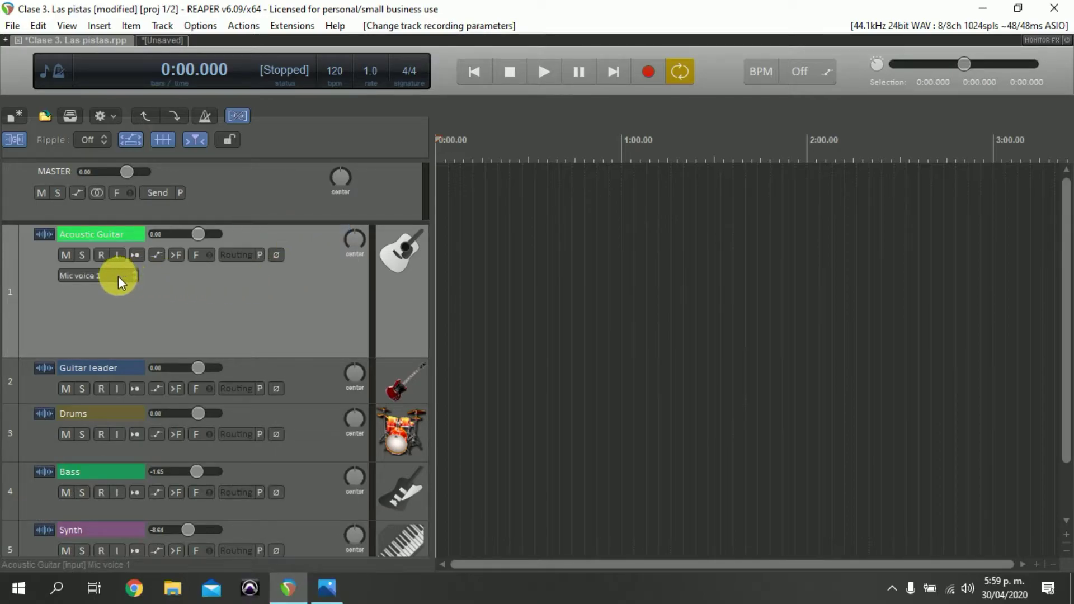
View the Acoustic Guitar track's envelope list, and browse all plugins available for its input FX chain without adding any.
click(156, 255)
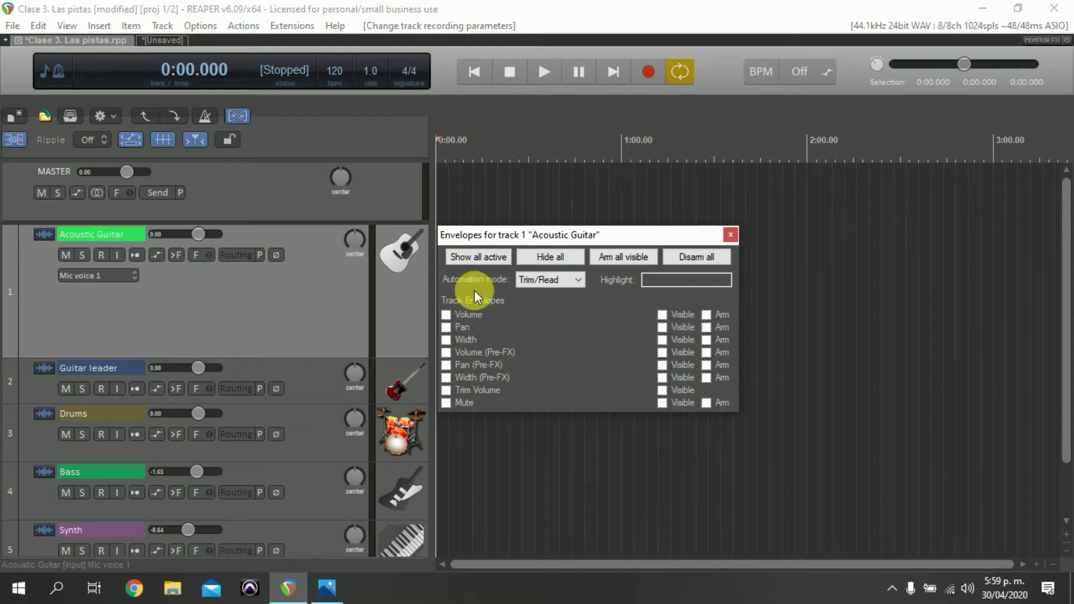
click(729, 236)
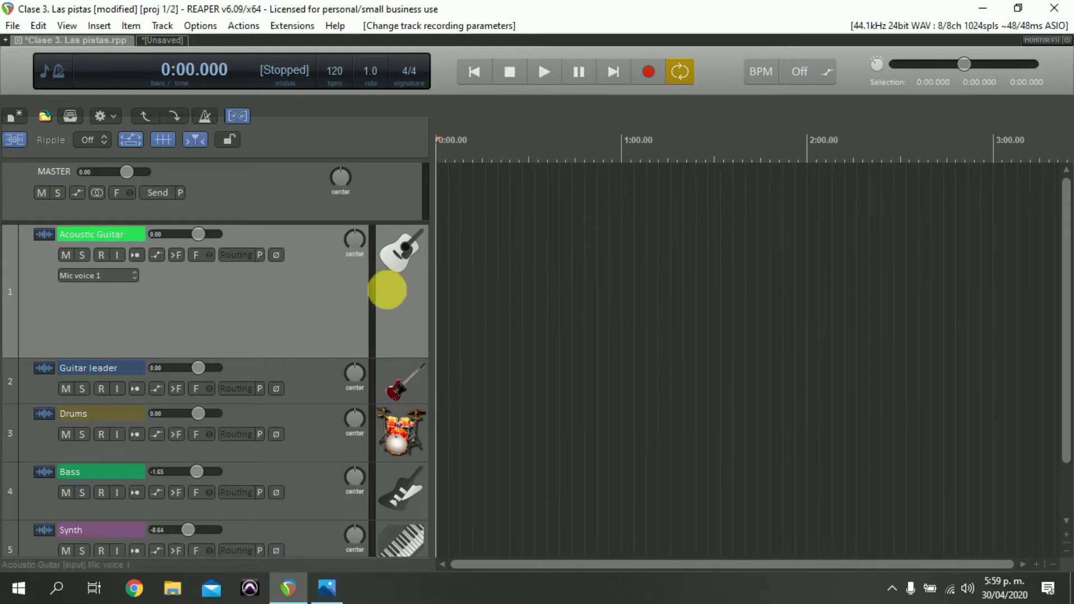
click(177, 254)
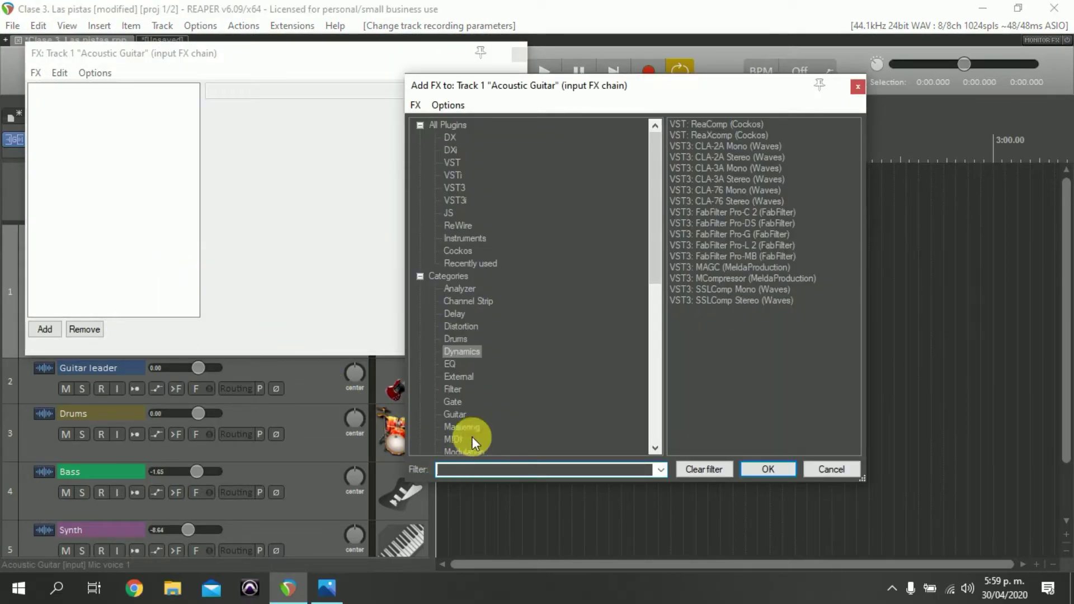
click(439, 125)
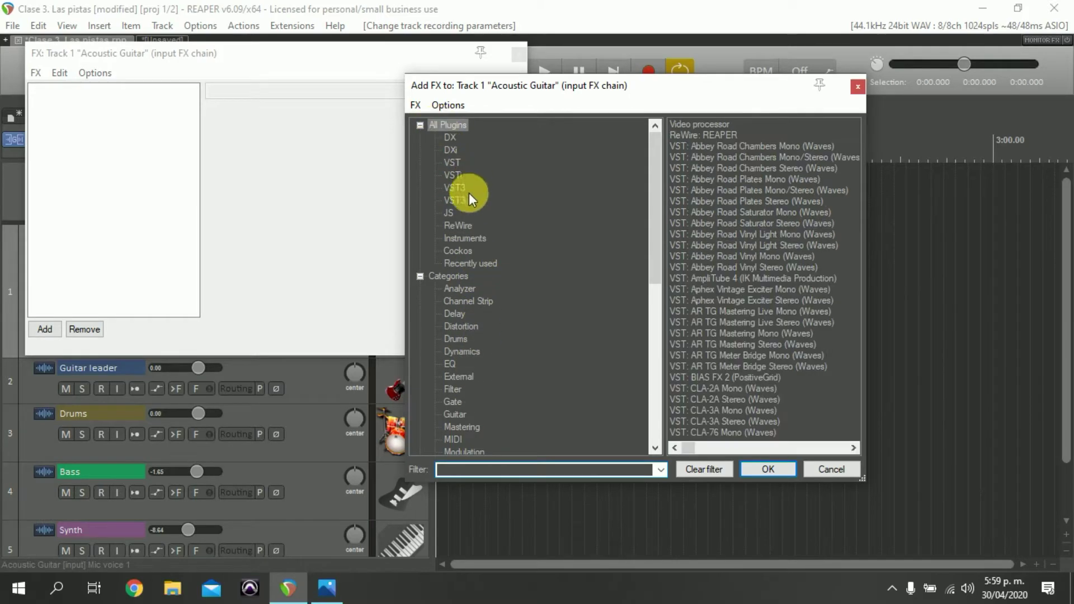
scroll(756, 354, right, 6)
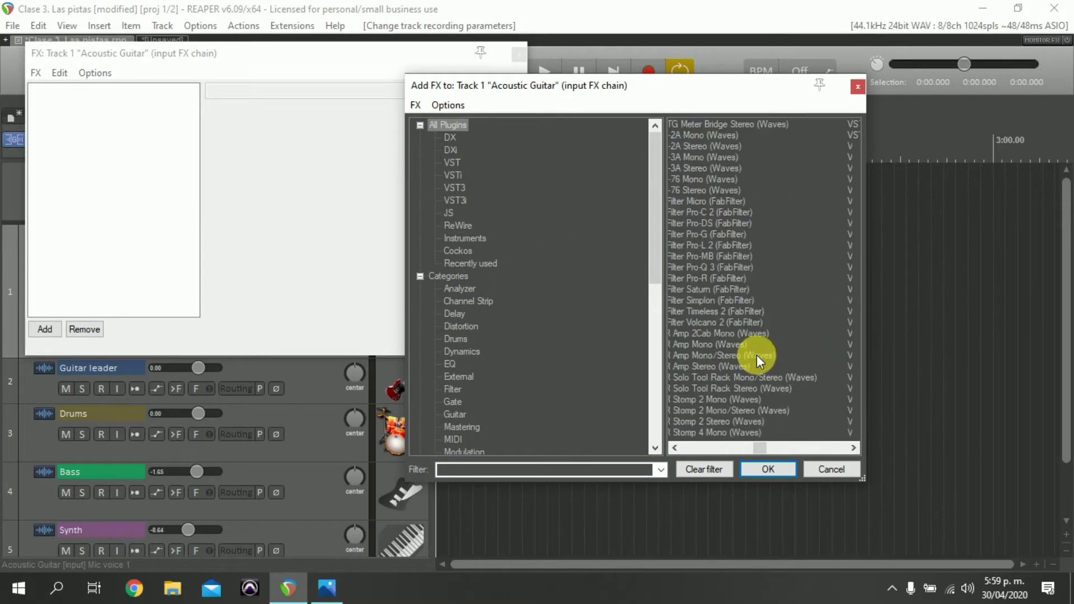
click(859, 88)
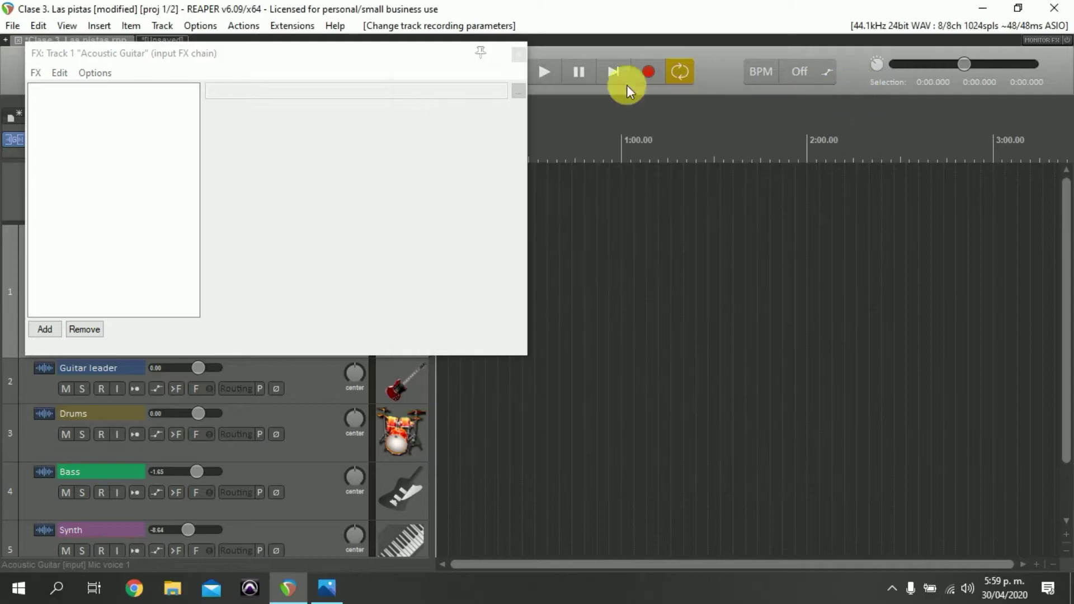
click(517, 54)
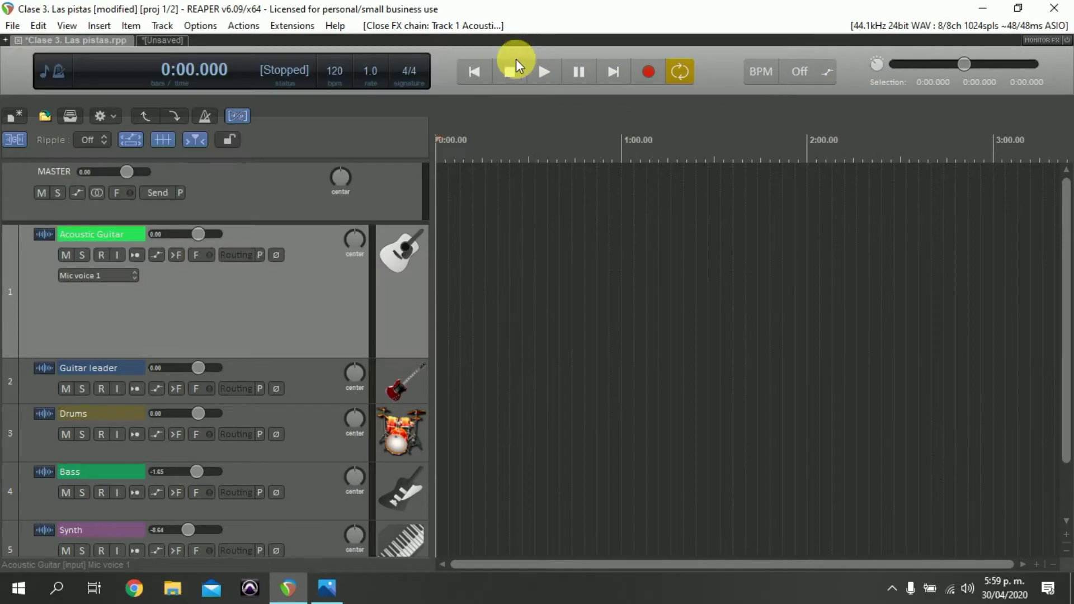
Inspect the Acoustic Guitar track's FX chain and its routing options, closing both without changes.
click(197, 255)
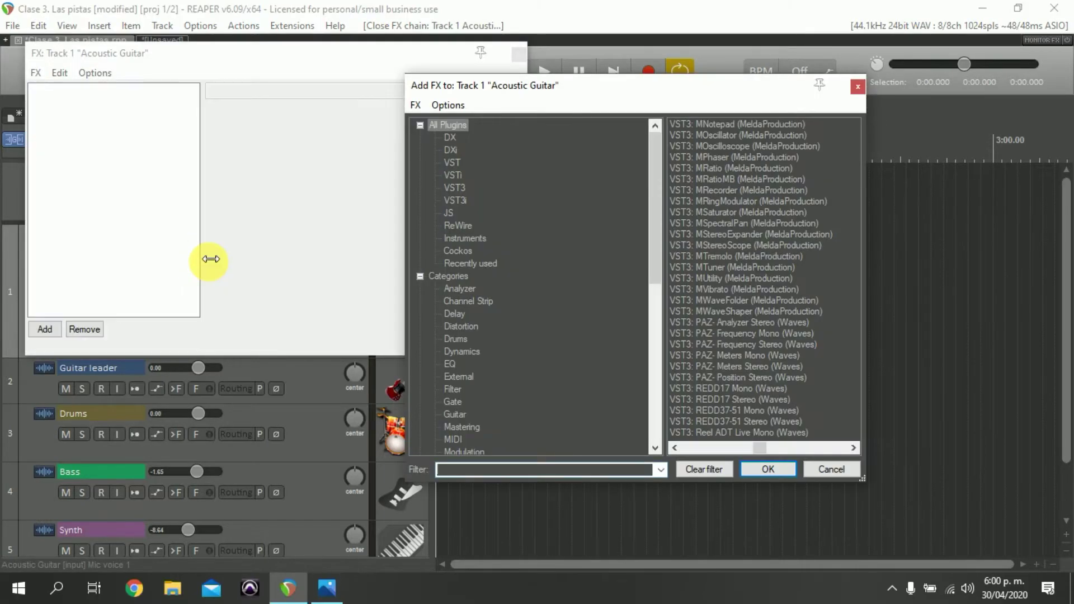
click(859, 88)
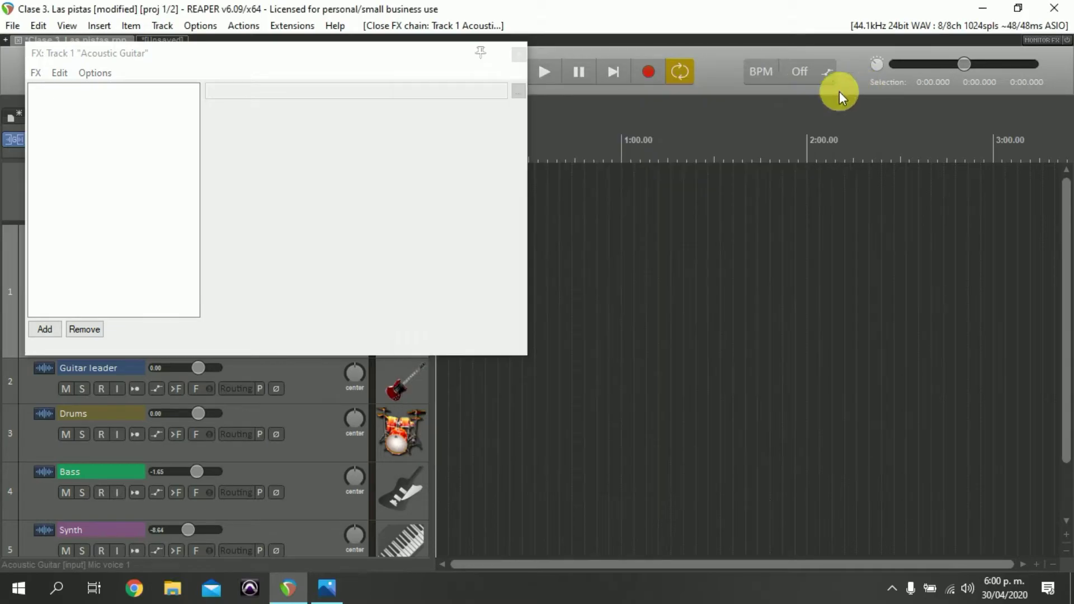
click(524, 56)
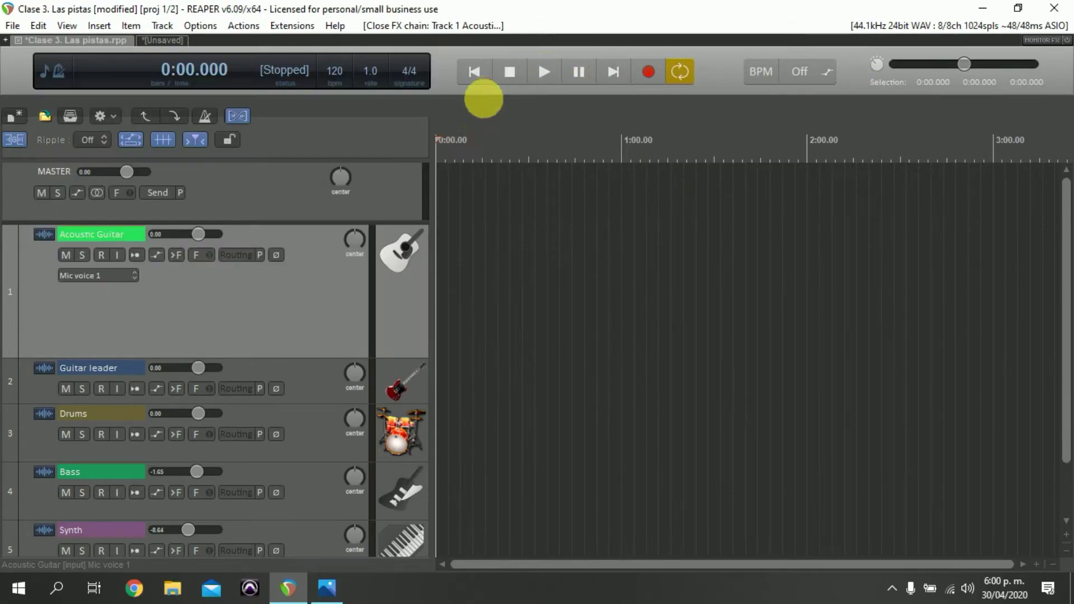
click(246, 256)
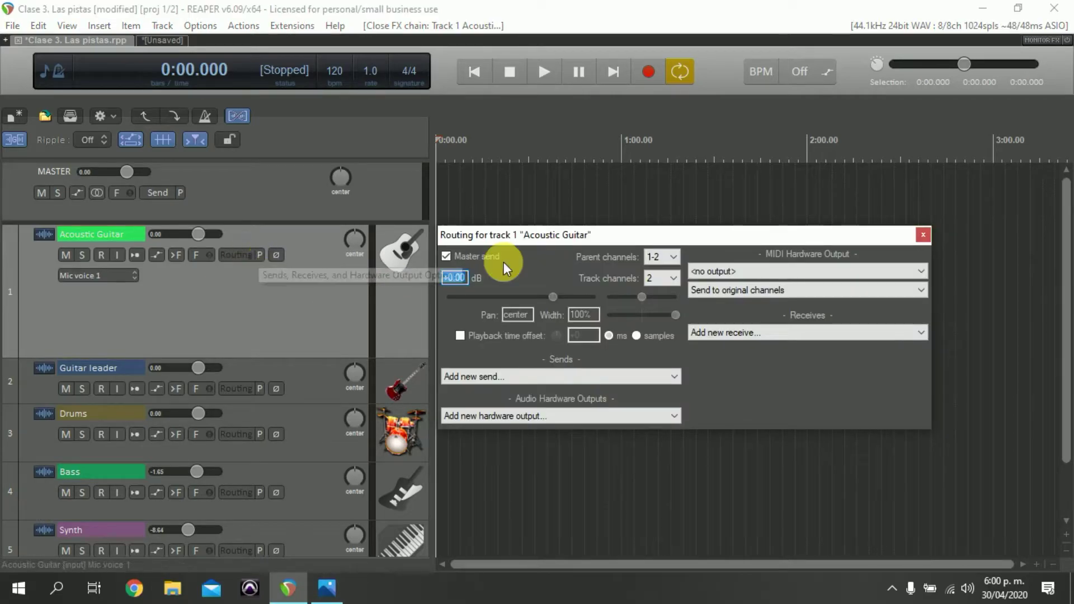
drag(605, 241, 461, 189)
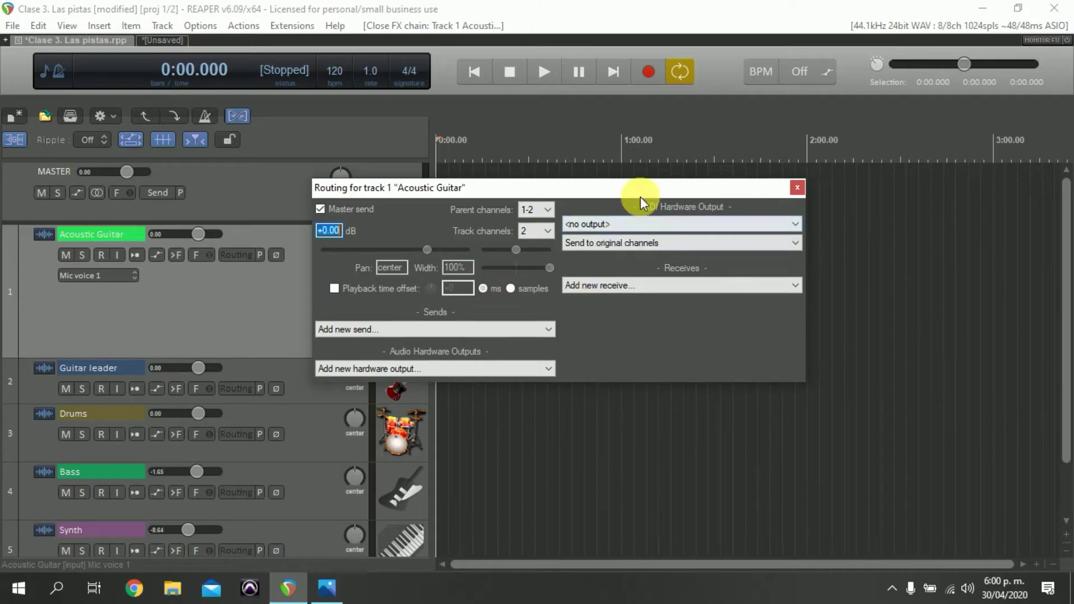
click(799, 188)
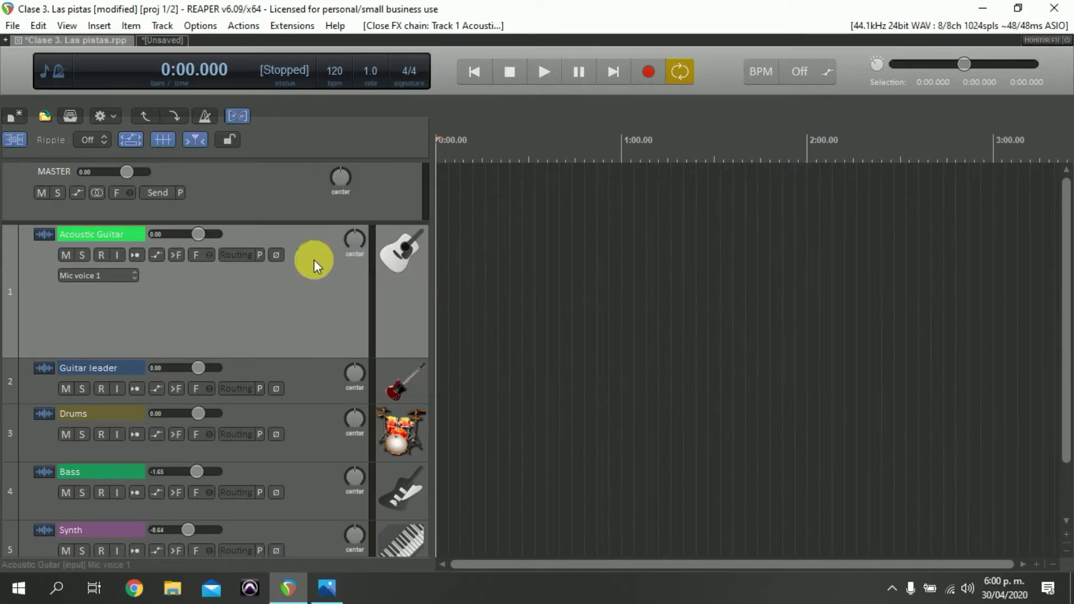
Invert and restore the Acoustic Guitar track's phase, and shift its pan and reset it to center.
click(279, 254)
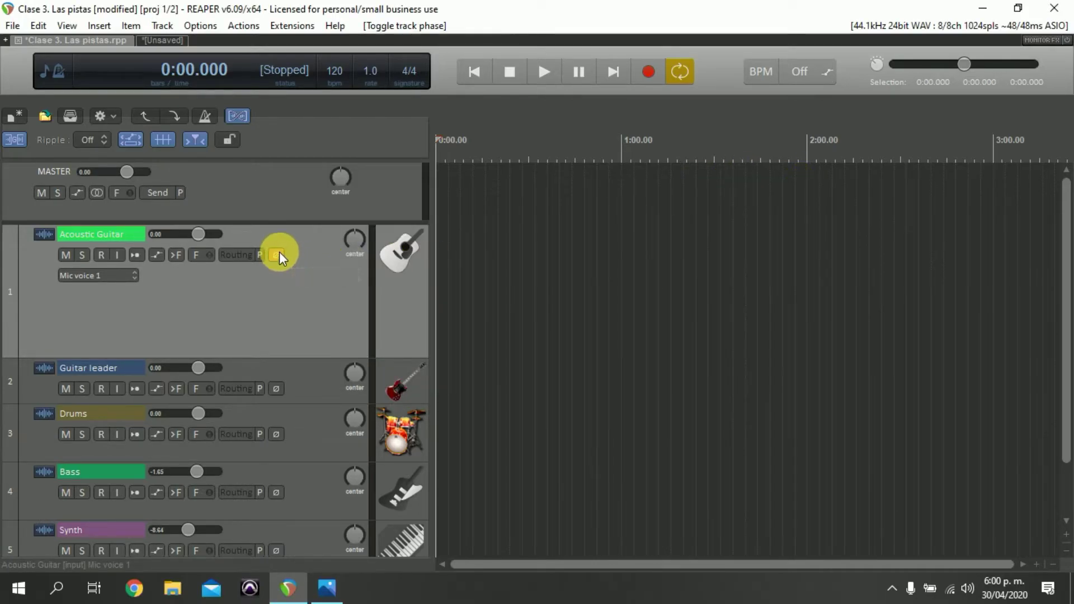
click(279, 253)
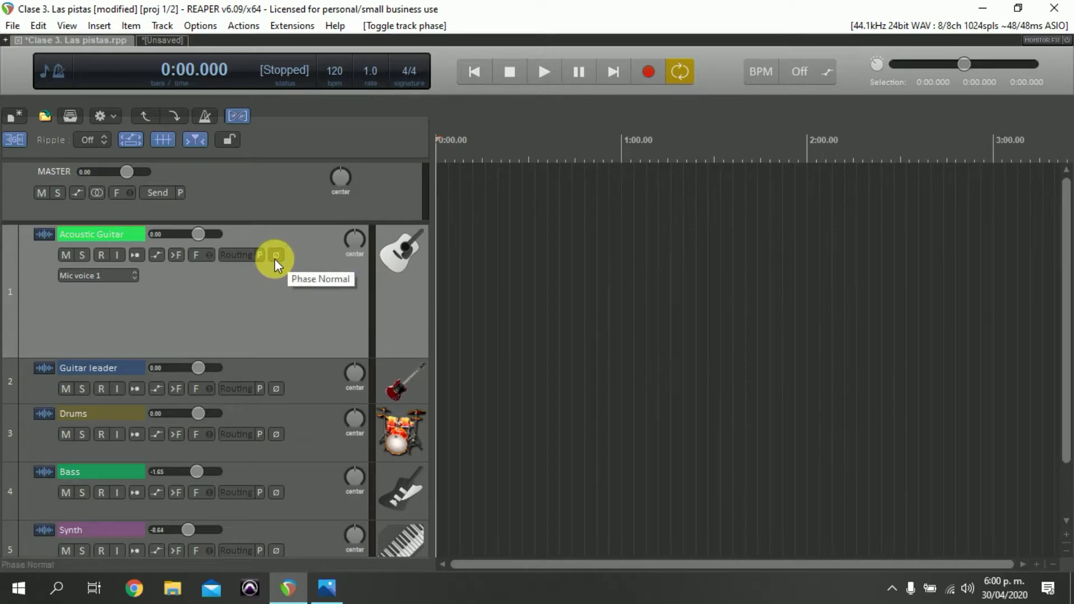
mouse_move(355, 238)
mouse_down()
mouse_move(355, 201)
mouse_move(359, 225)
mouse_up()
double_click(353, 238)
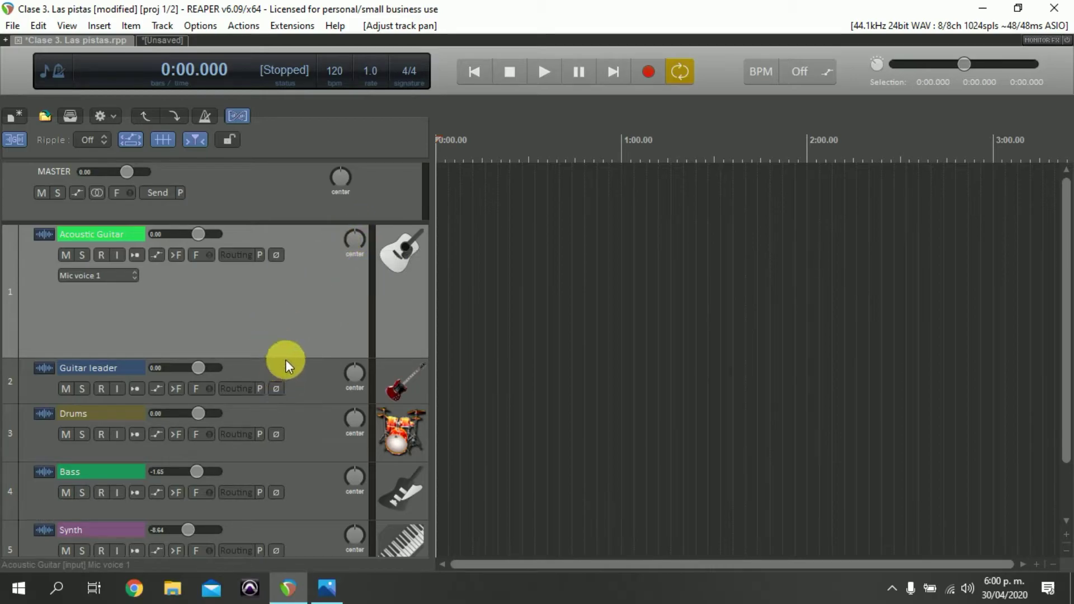
Reduce the Acoustic Guitar track's height and switch the theme to Default.
drag(291, 360, 297, 291)
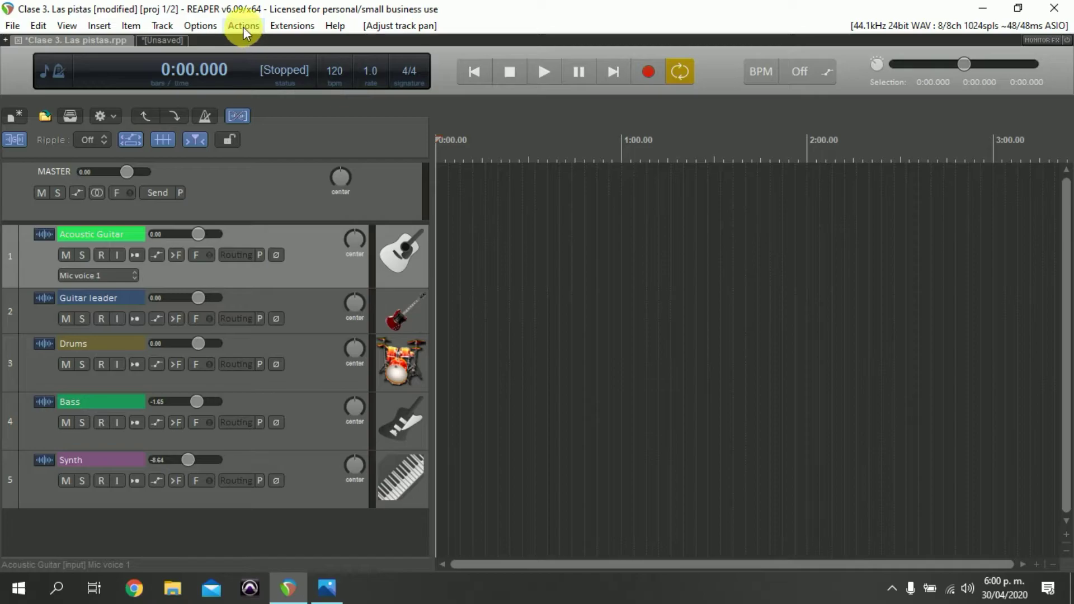
click(208, 26)
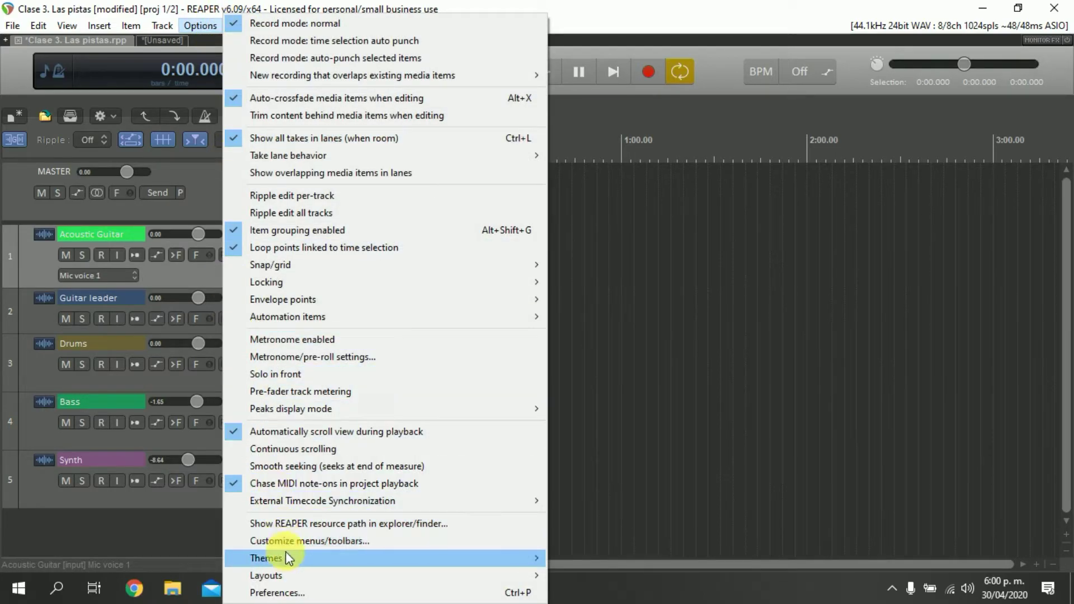
mouse_move(288, 558)
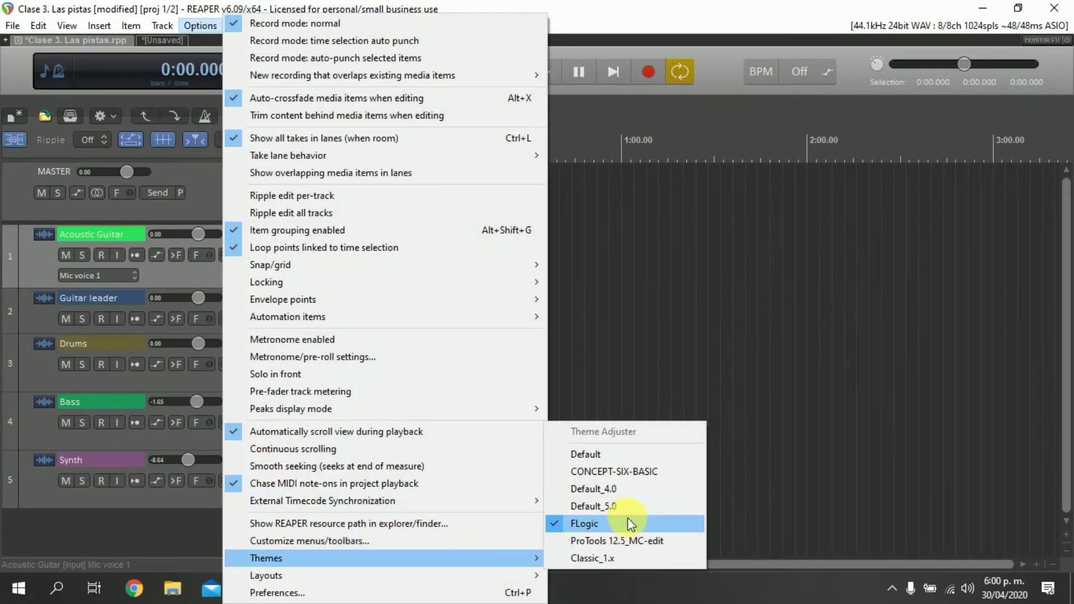
click(633, 456)
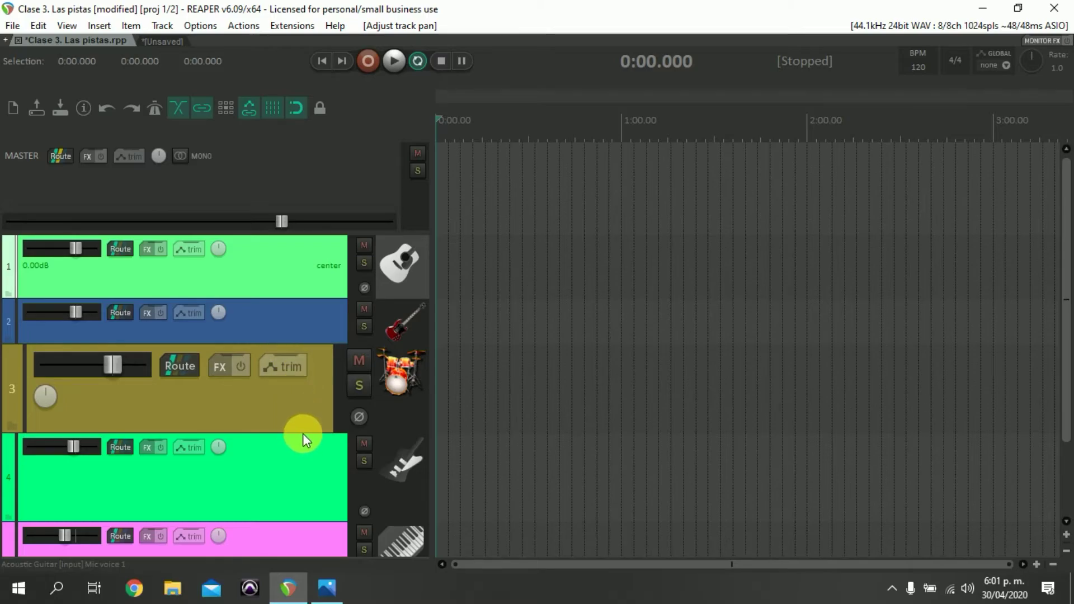
Reduce the Drums track's height slightly and look over the whole track list.
mouse_move(308, 438)
mouse_down()
mouse_move(321, 501)
mouse_move(312, 428)
mouse_up()
scroll(278, 325, down, 3)
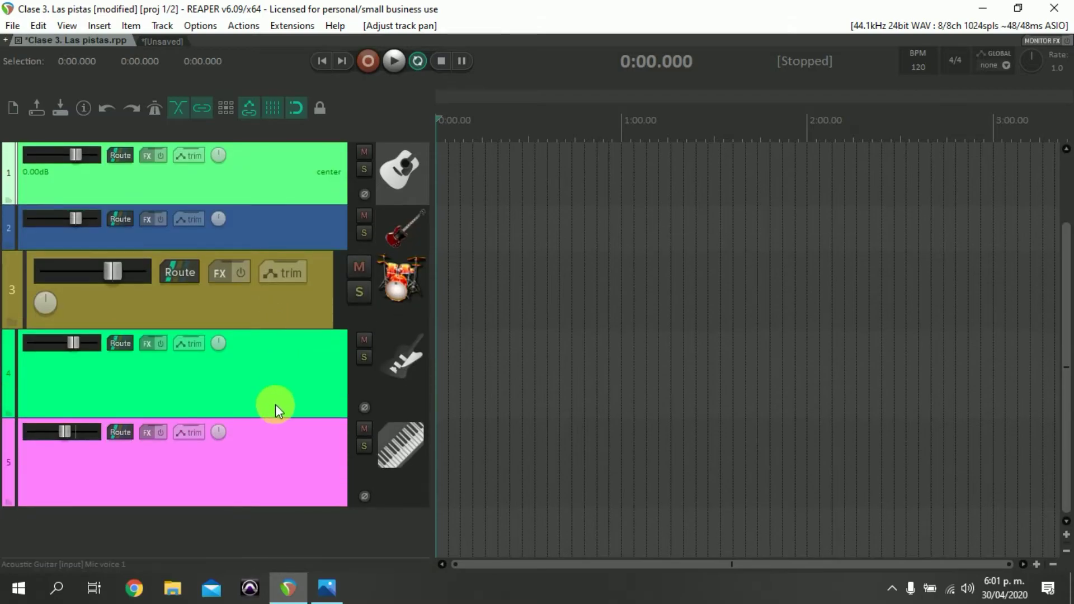
scroll(277, 401, up, 3)
scroll(287, 333, down, 3)
scroll(299, 409, up, 3)
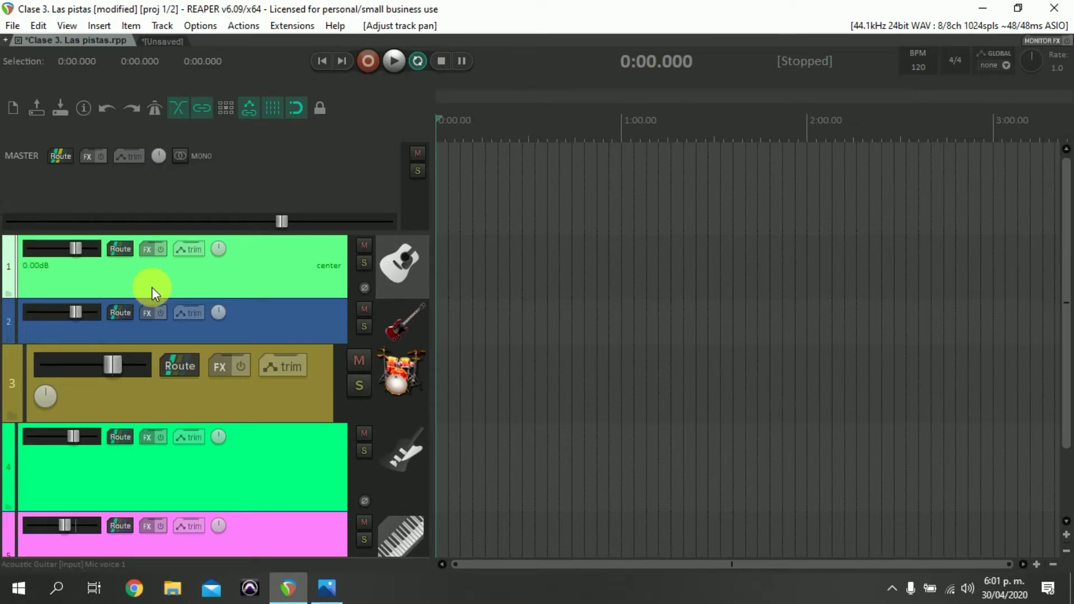
Show the mixer full screen, examine the controls on the track channel strips, and close it.
key(ctrl+m)
drag(626, 120, 772, 53)
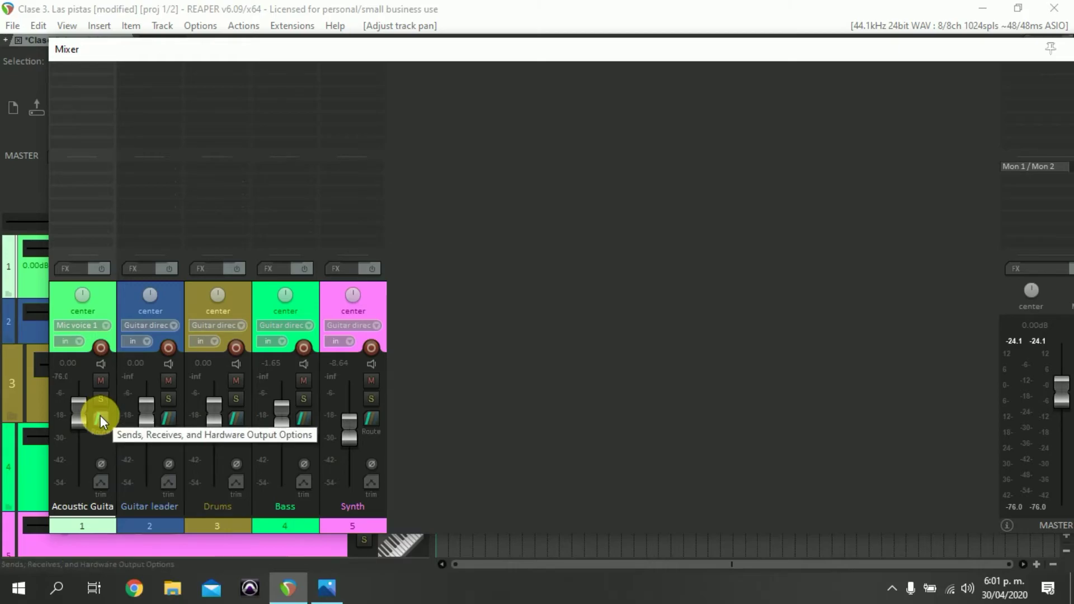
double_click(137, 48)
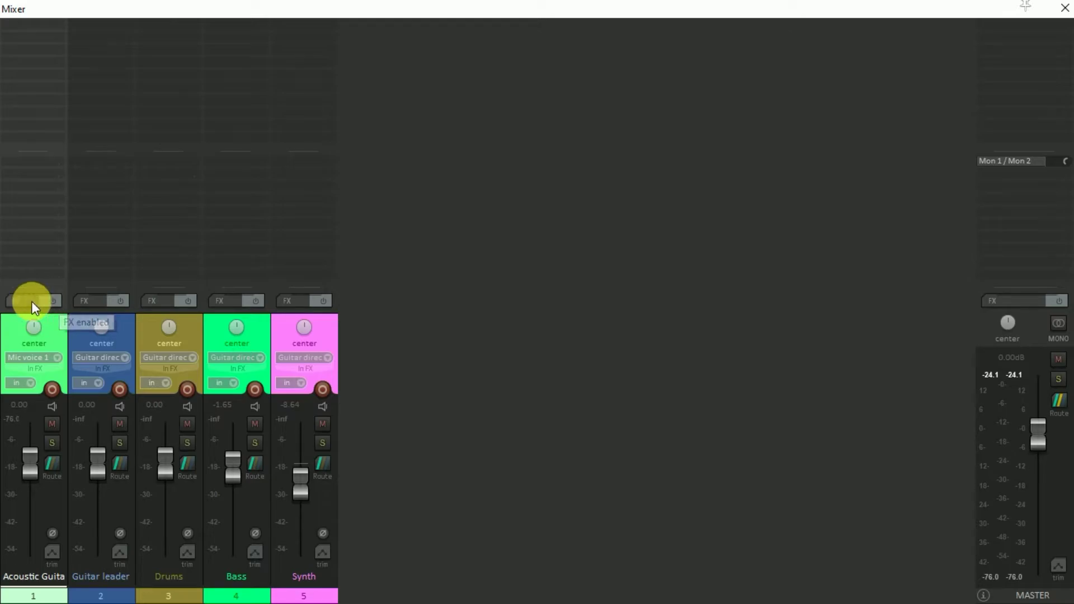
click(1065, 9)
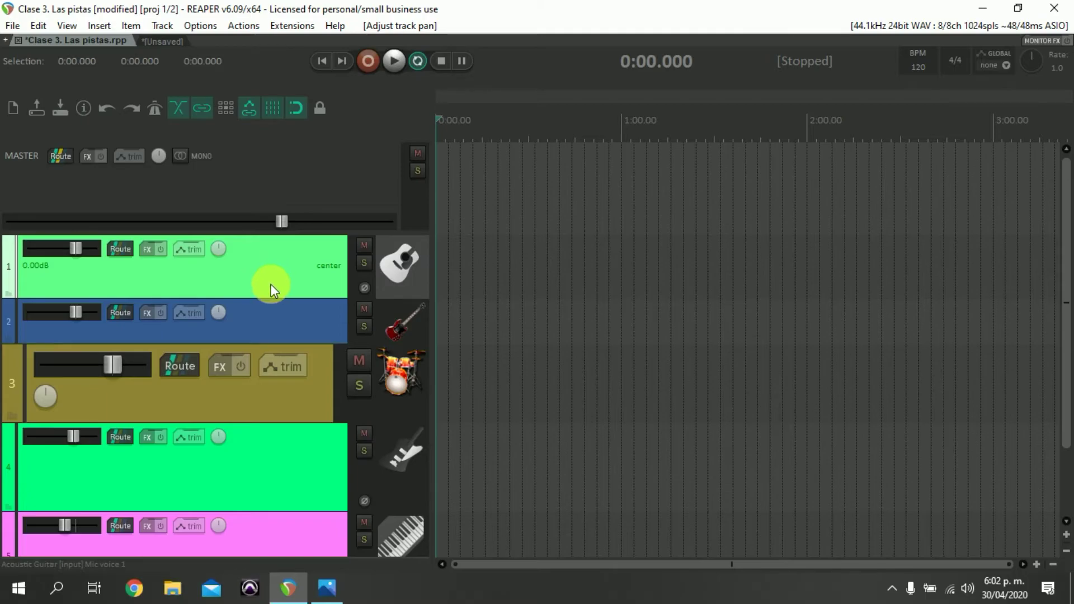
Delete all five tracks, from Acoustic Guitar to Synth, and insert one new empty track.
scroll(275, 285, down, 3)
shift+click(307, 459)
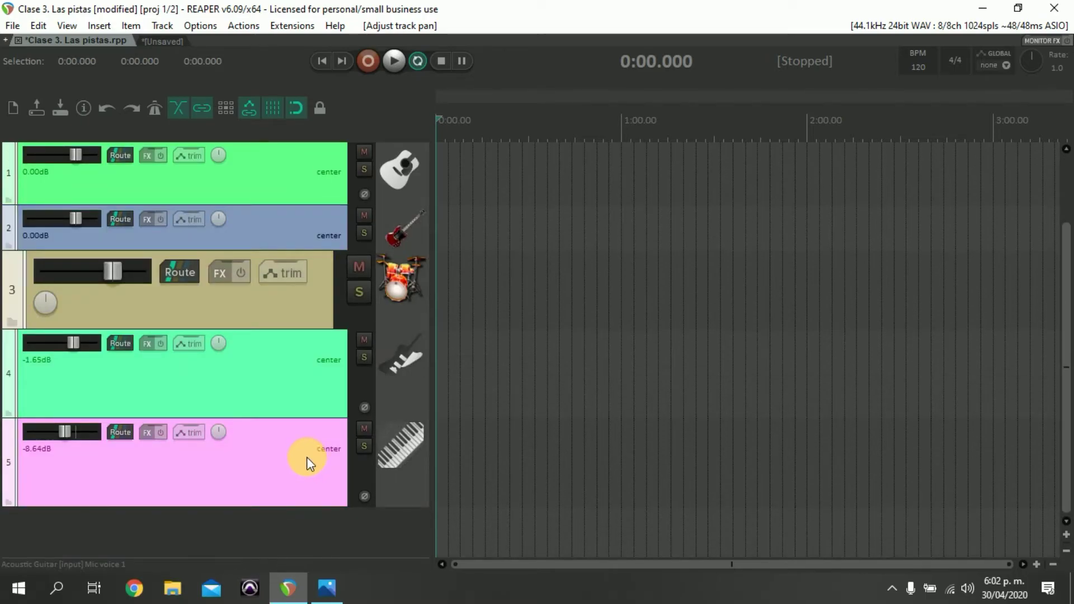
key(Delete)
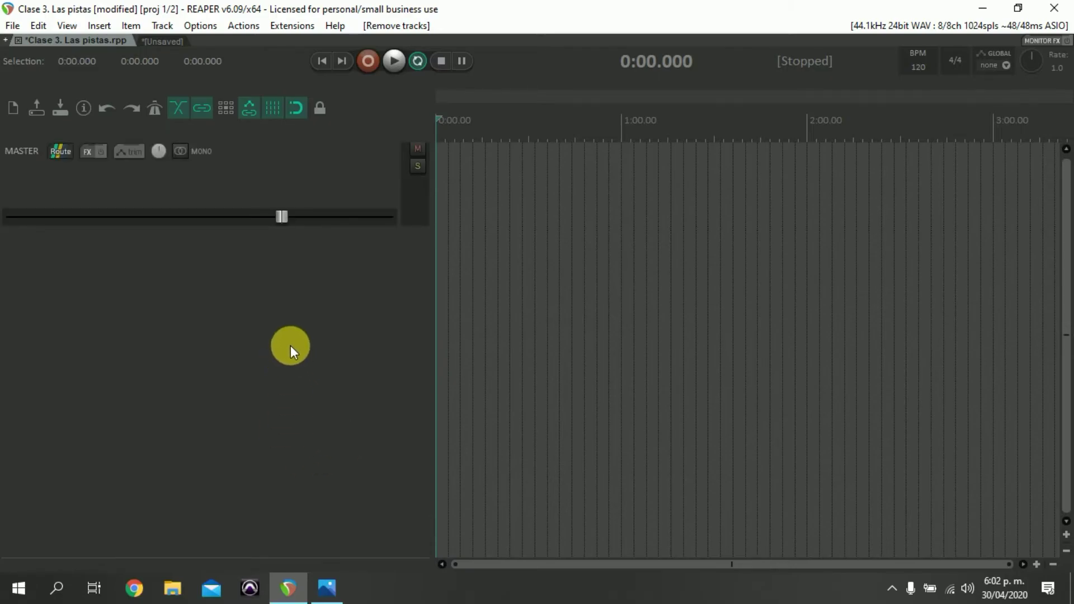
scroll(283, 319, up, 1)
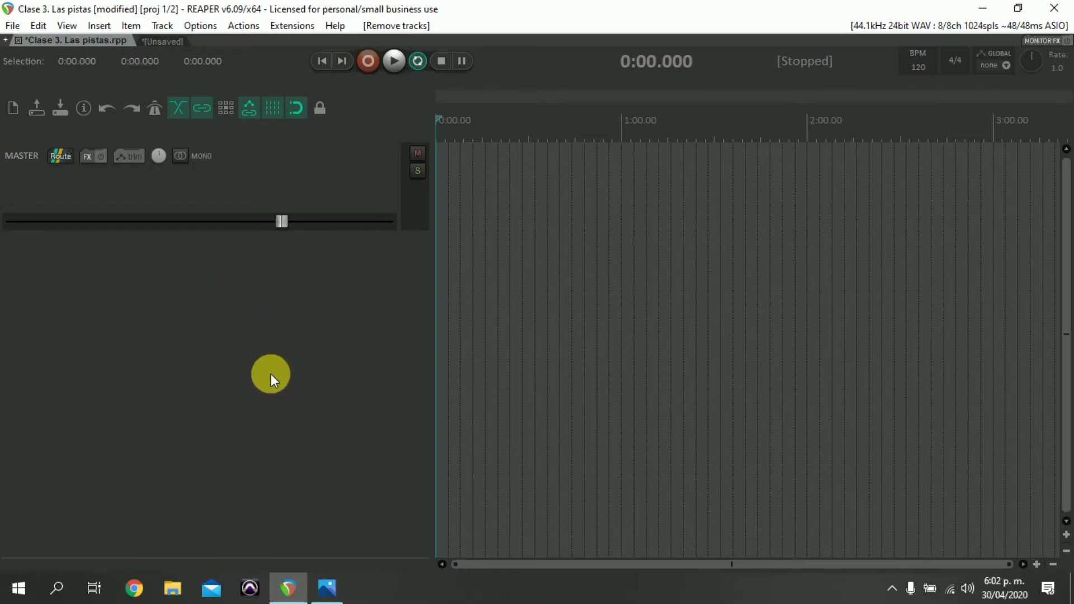
double_click(275, 274)
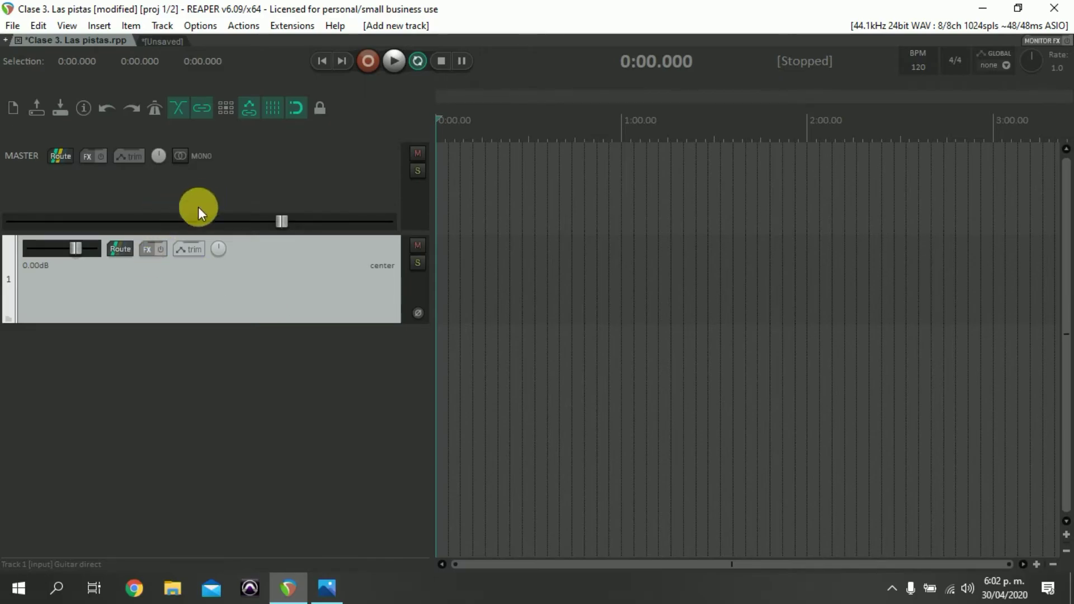
Hide the master track and show it again above the new track.
click(68, 25)
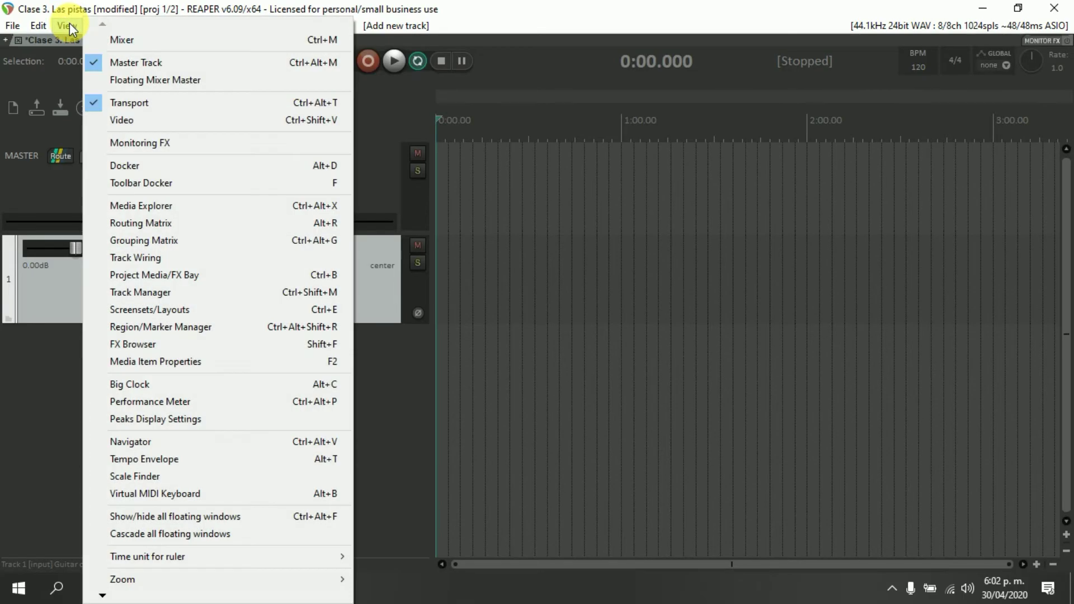
click(134, 63)
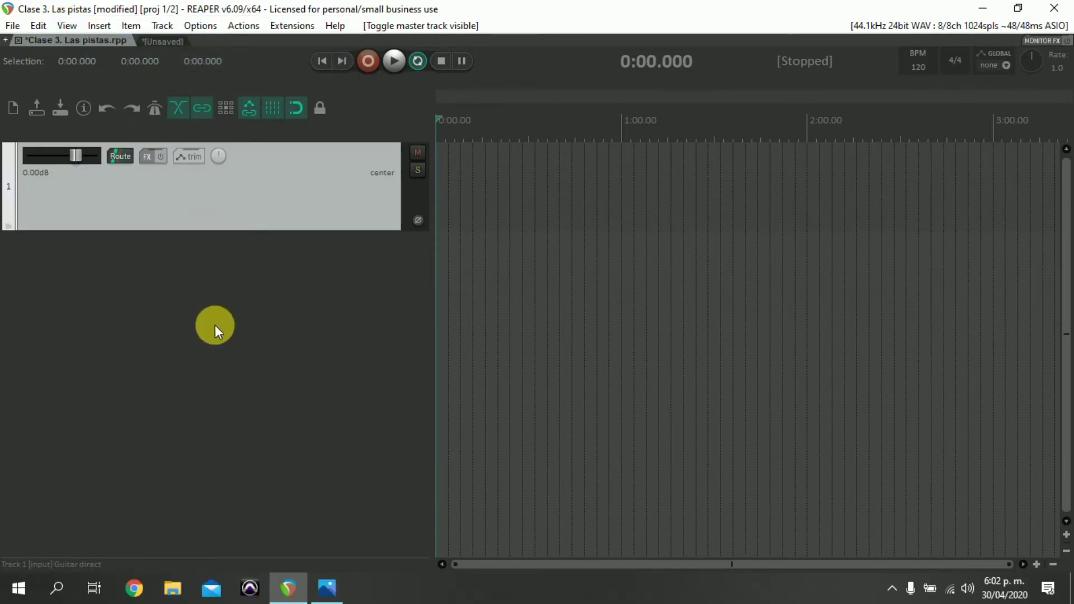
click(72, 24)
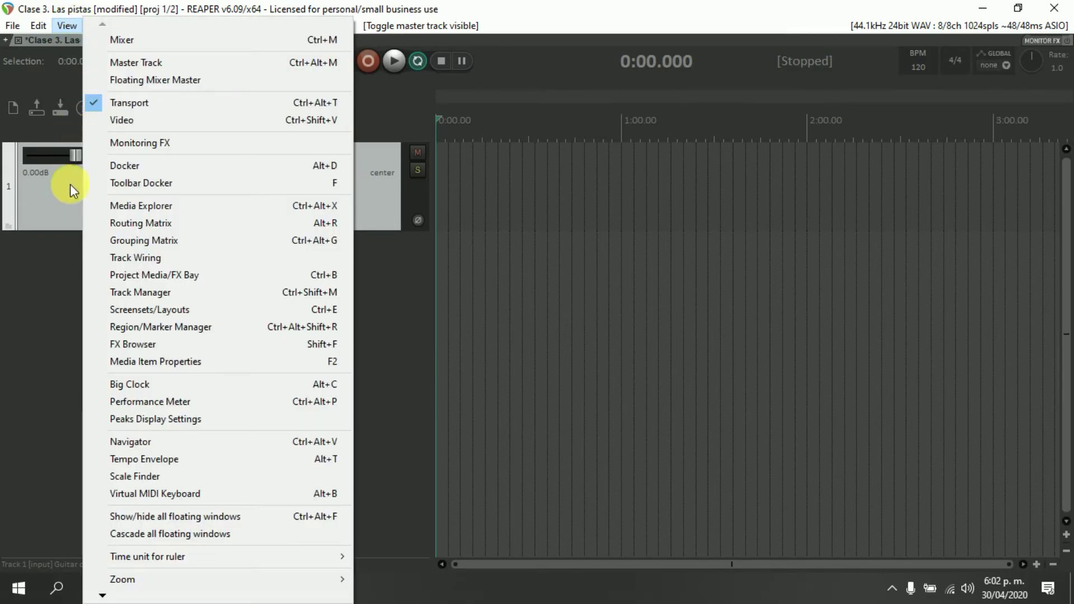
click(65, 255)
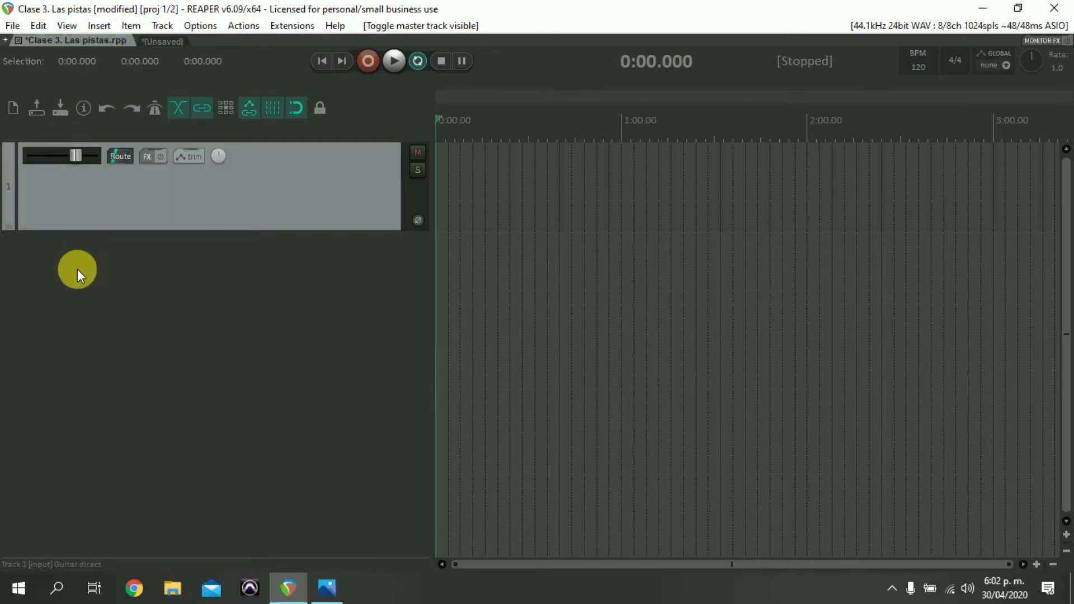
key(ctrl+alt+m)
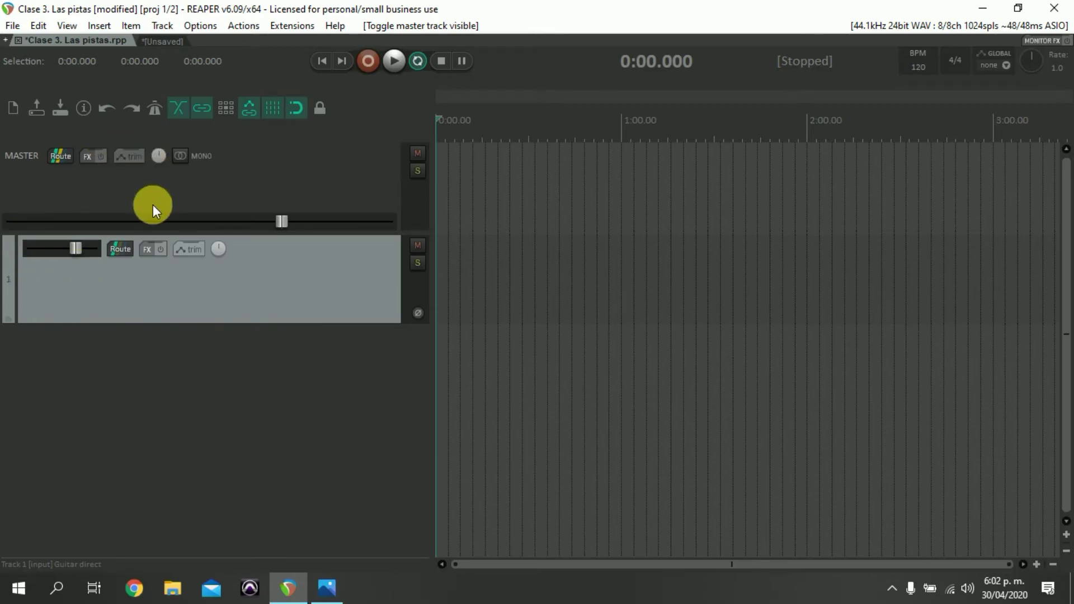
Show the mixer to view the empty track and master channel strips, and close it.
key(ctrl+m)
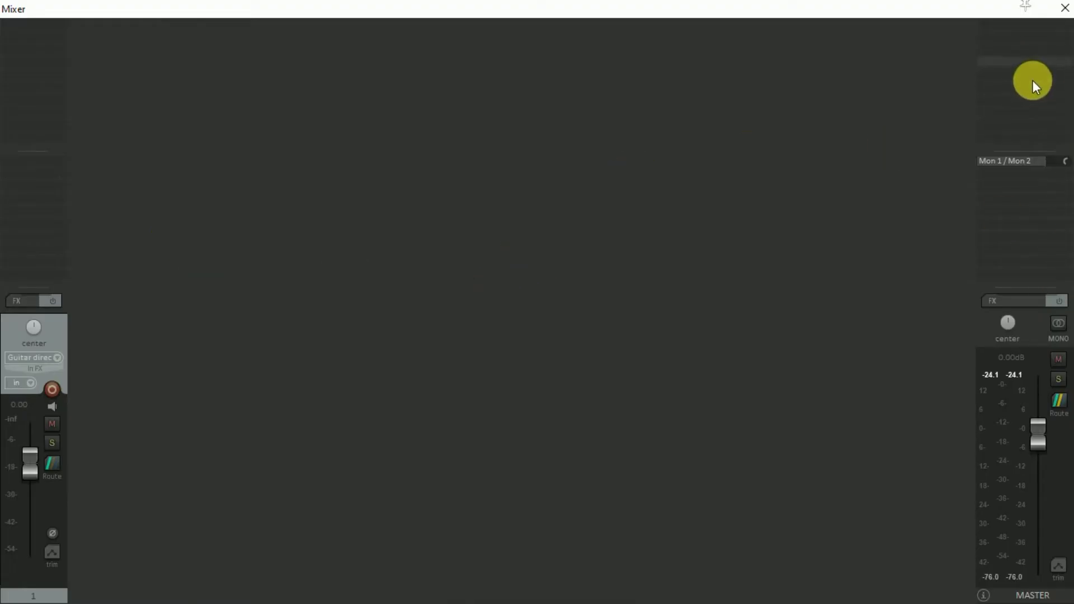
click(1065, 8)
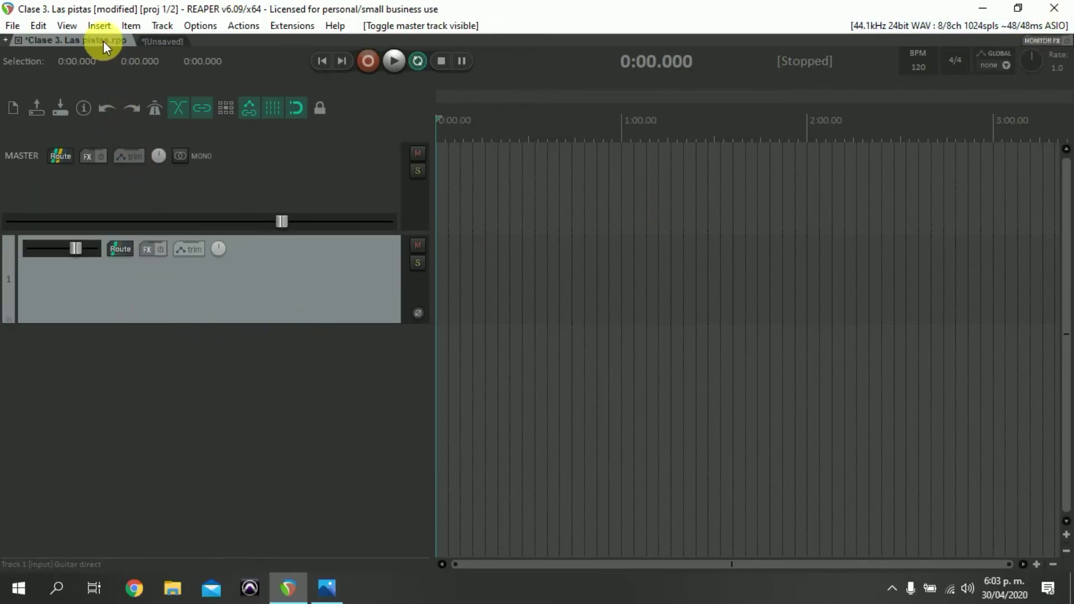
Insert the MT-PowerDrumKit virtual instrument on a new track without building the extra output tracks, and close its plug-in window.
click(156, 27)
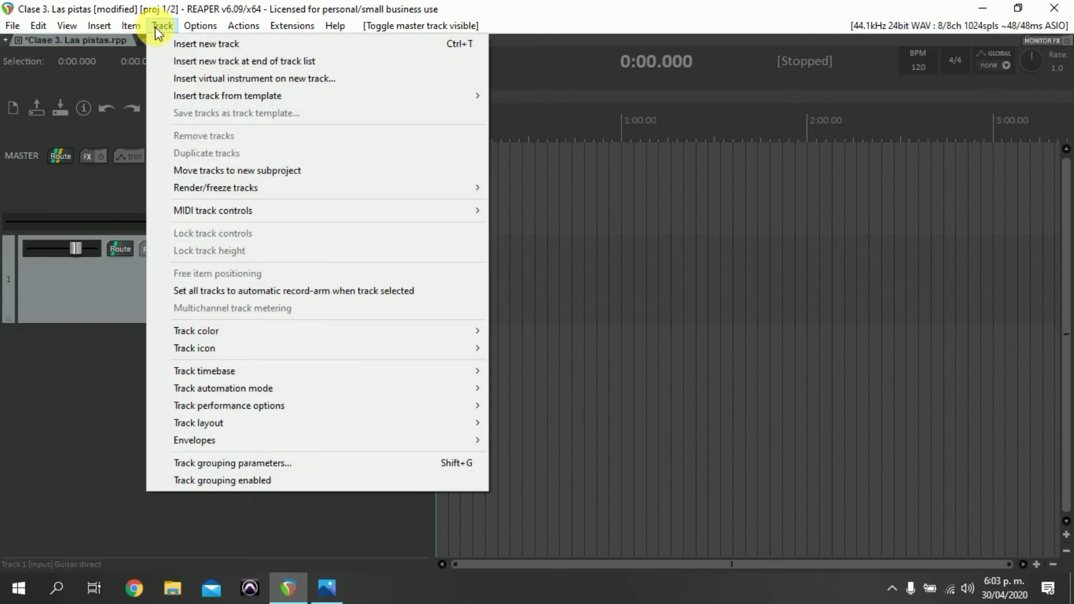
click(200, 78)
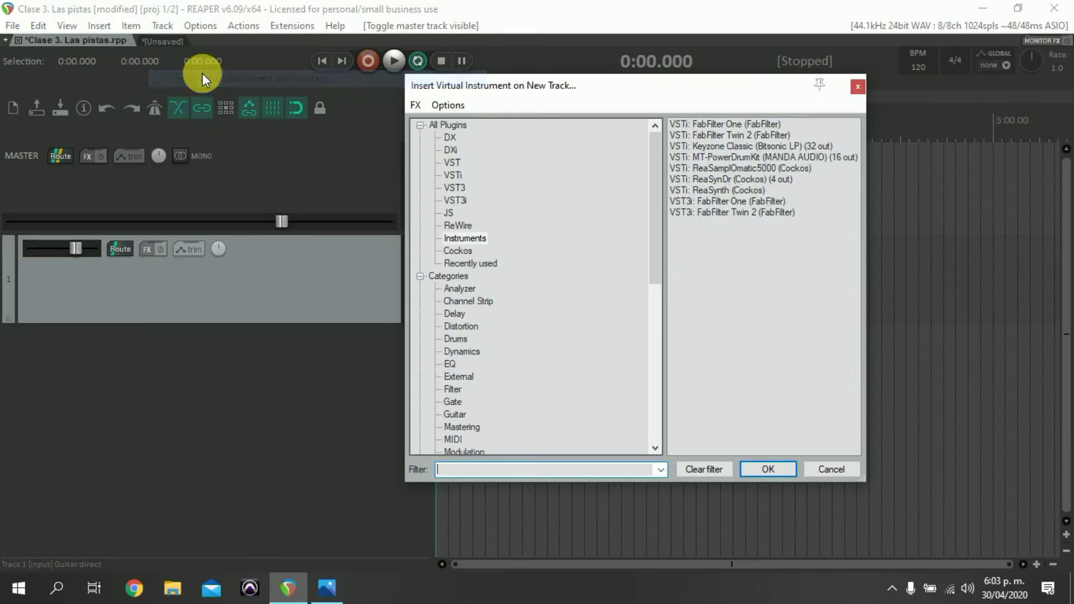
click(731, 159)
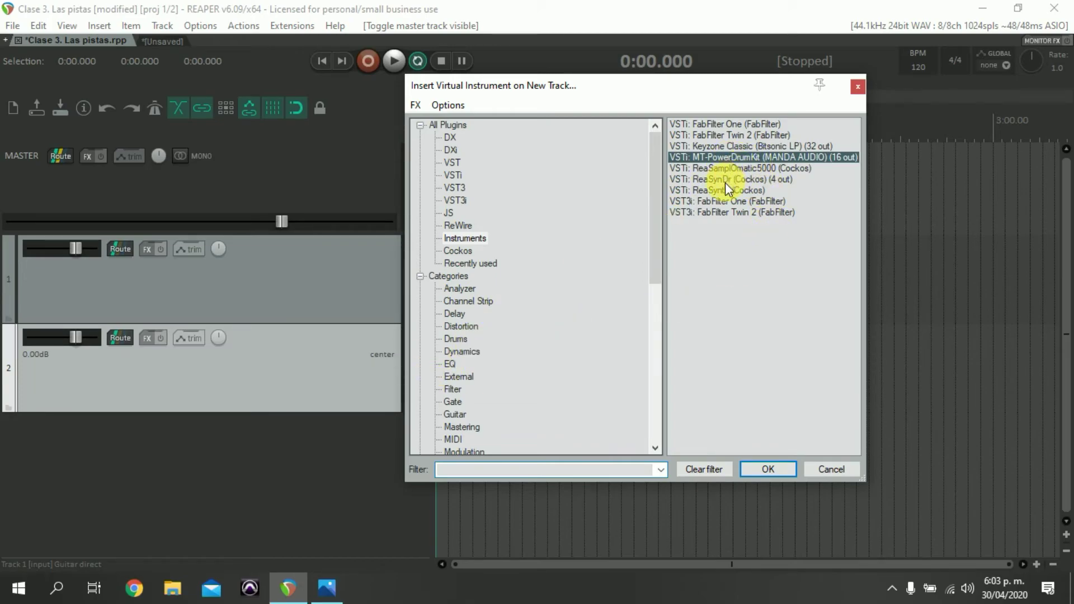
key(Return)
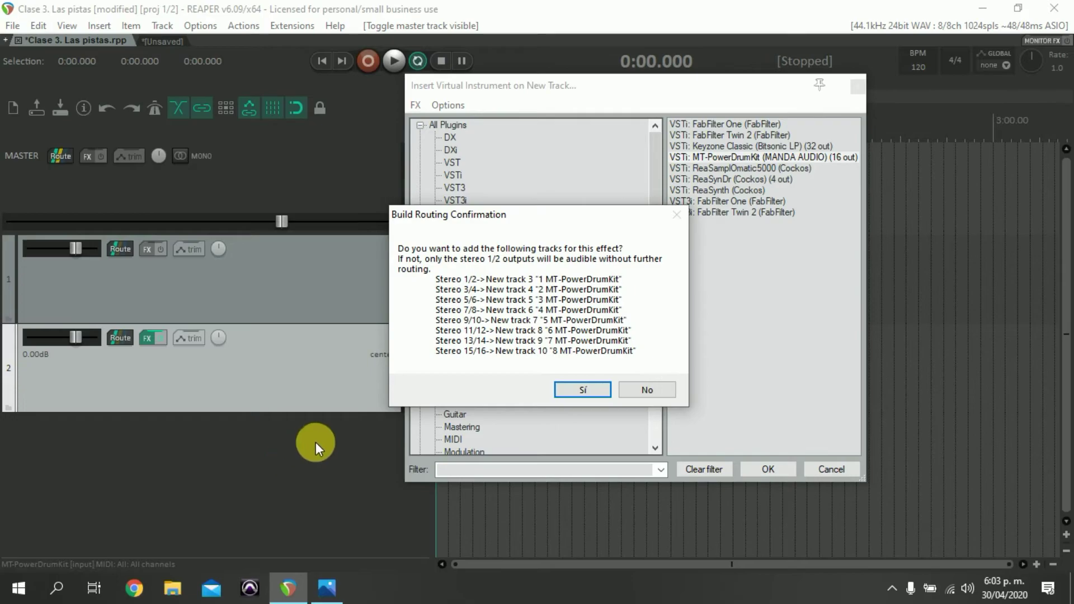
click(641, 391)
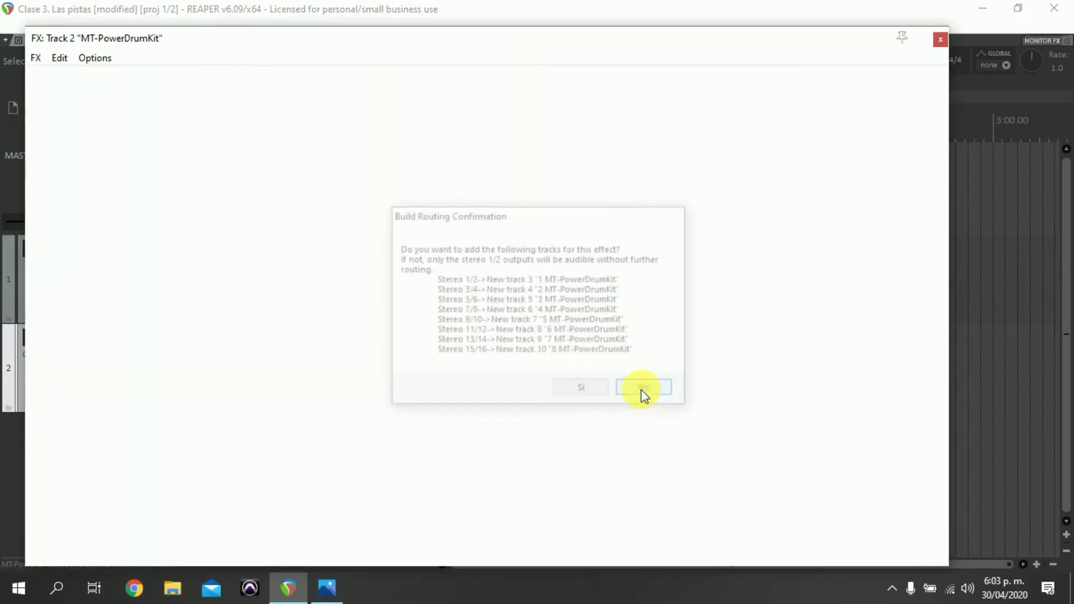
click(895, 533)
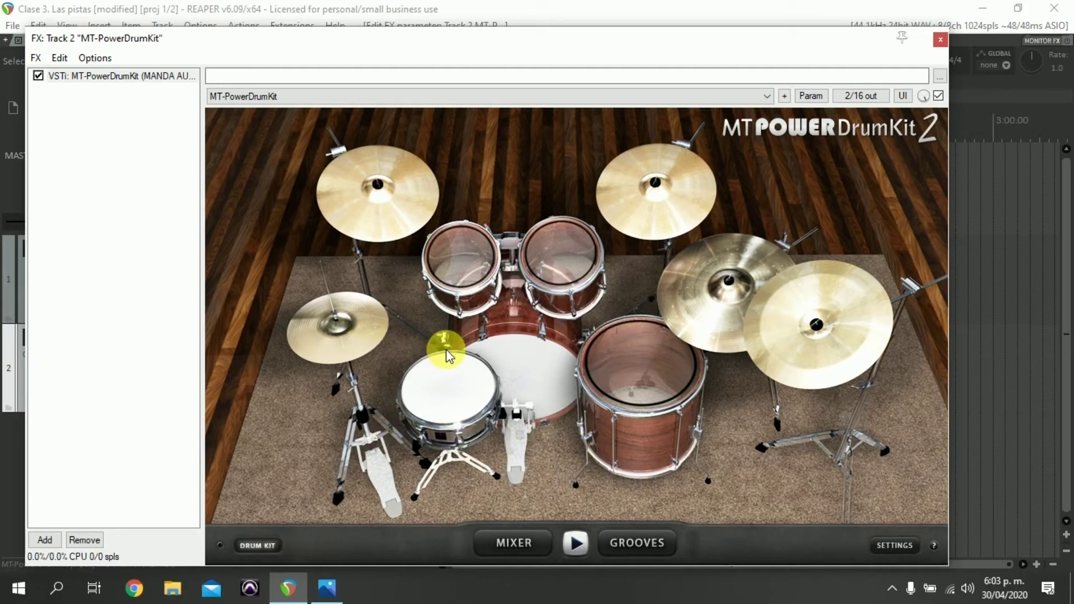
click(940, 39)
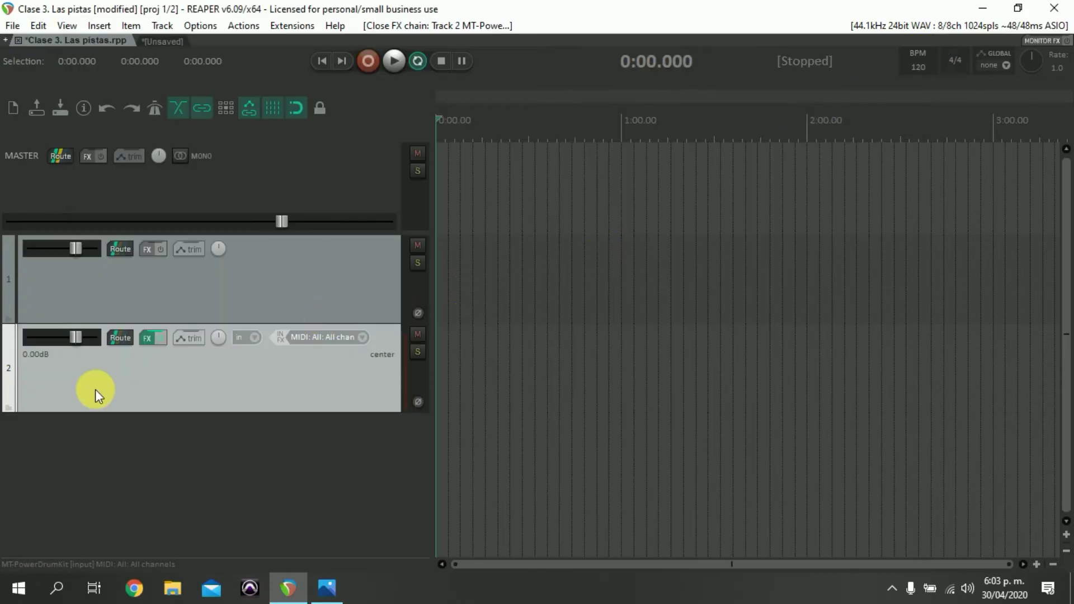
Bypass and re-enable the drum kit track's FX, and examine its MIDI input options, including the channels for All MIDI Inputs and Virtual MIDI keyboard.
click(162, 343)
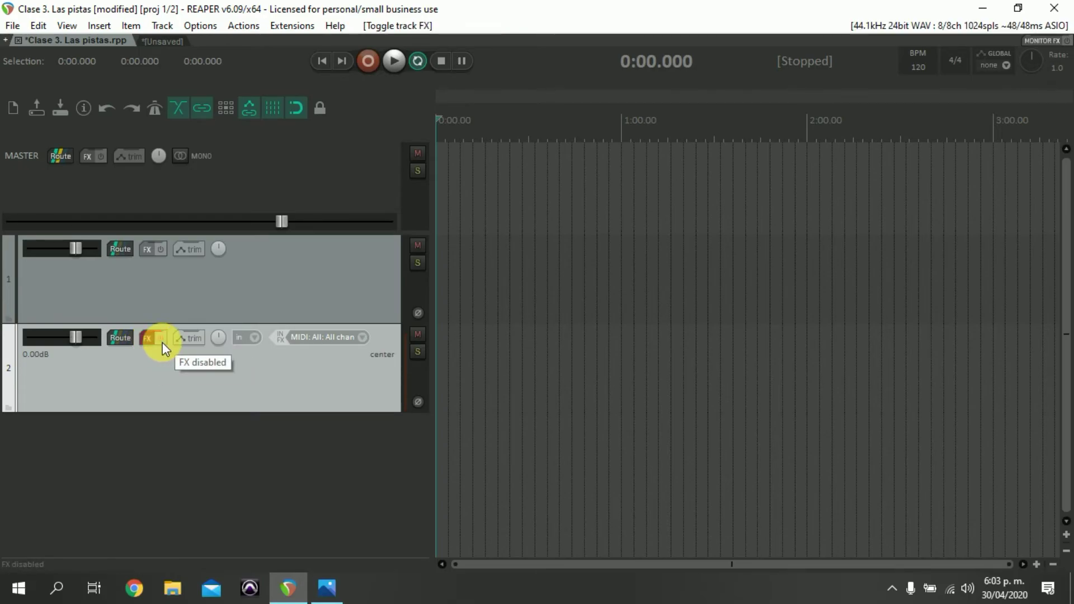
click(161, 342)
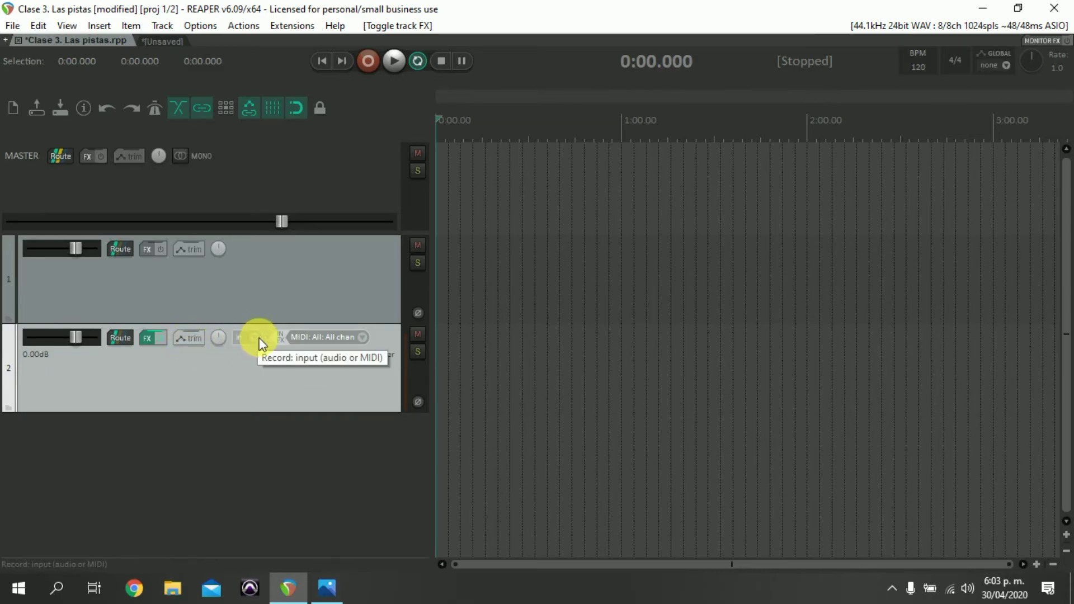
click(326, 338)
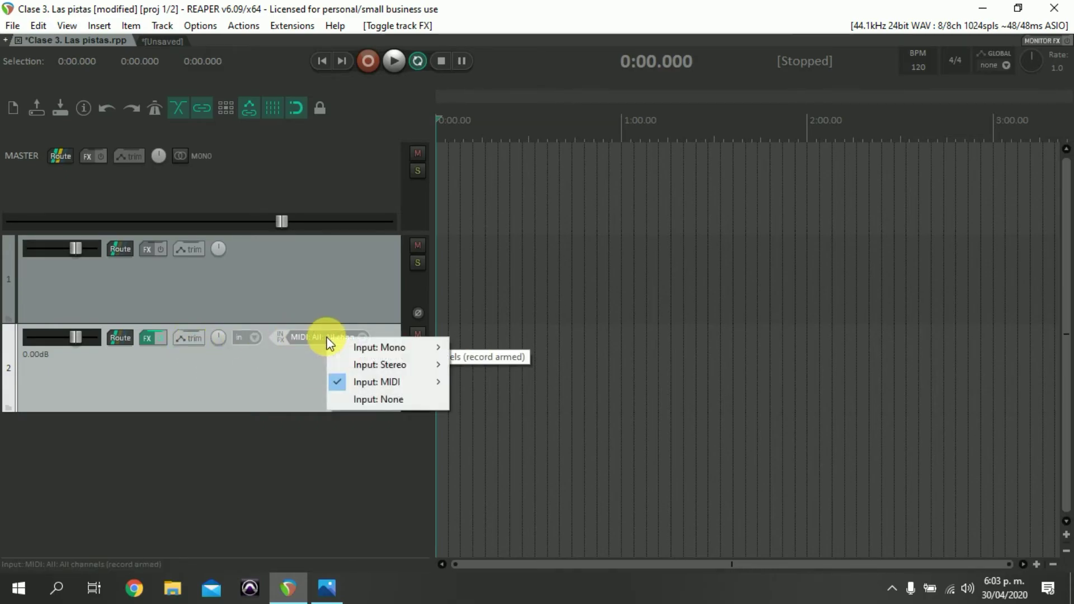
mouse_move(356, 385)
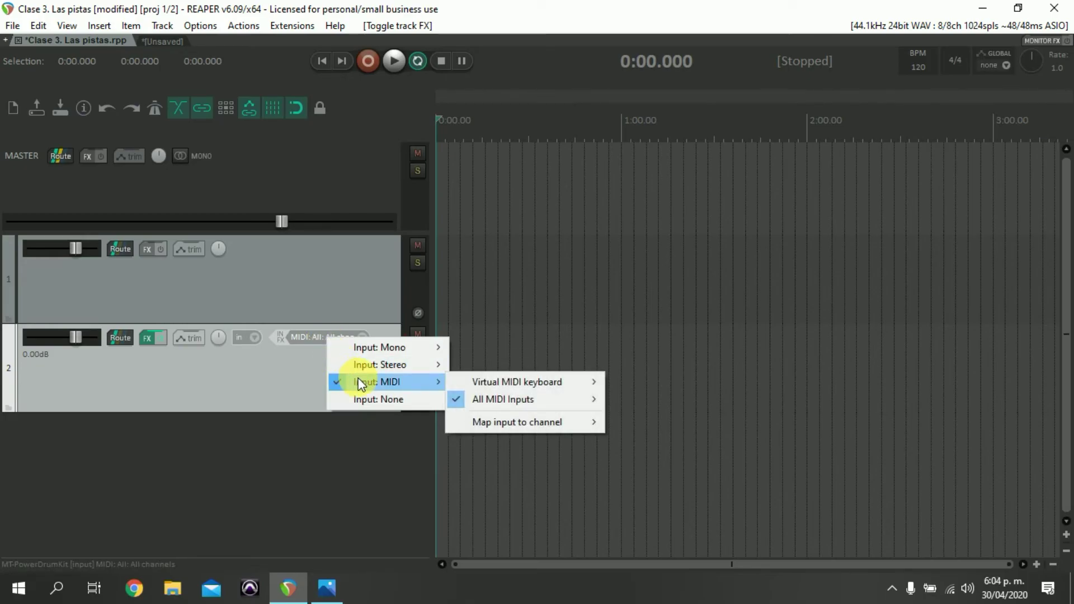
mouse_move(590, 400)
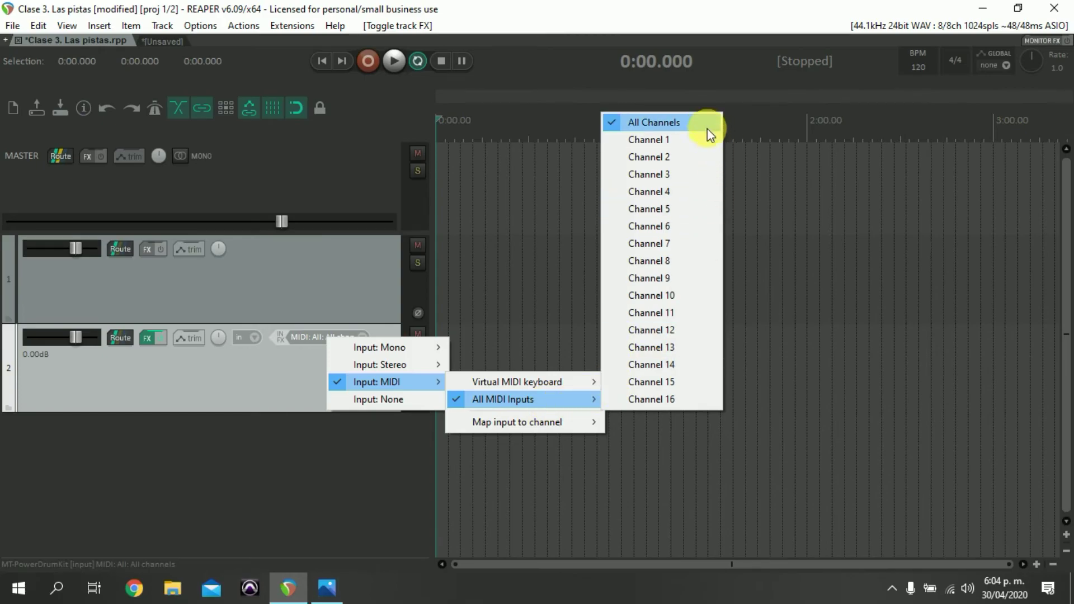
mouse_move(575, 389)
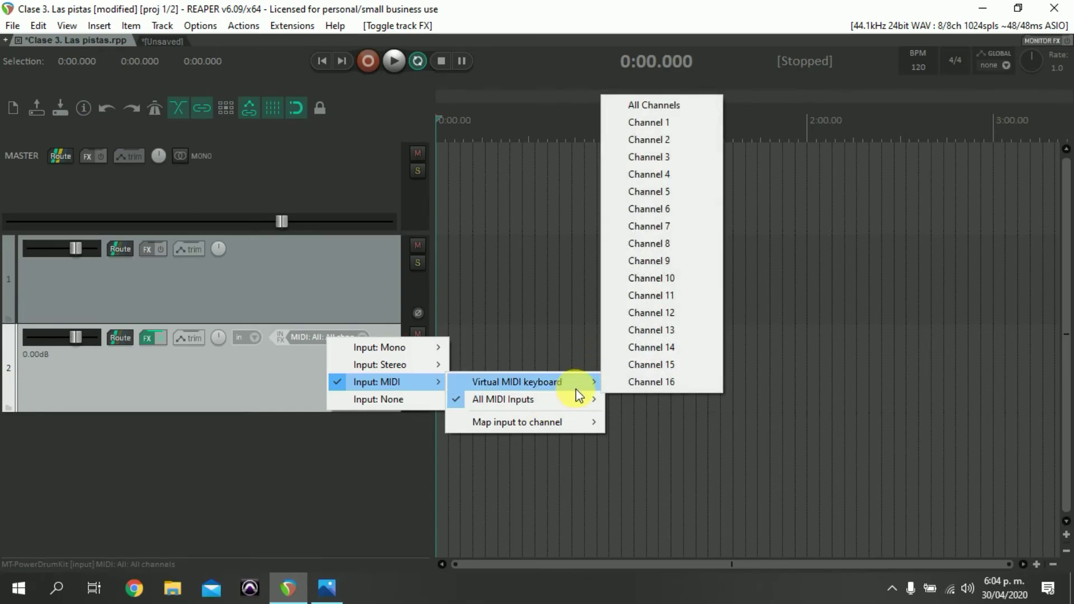
click(228, 374)
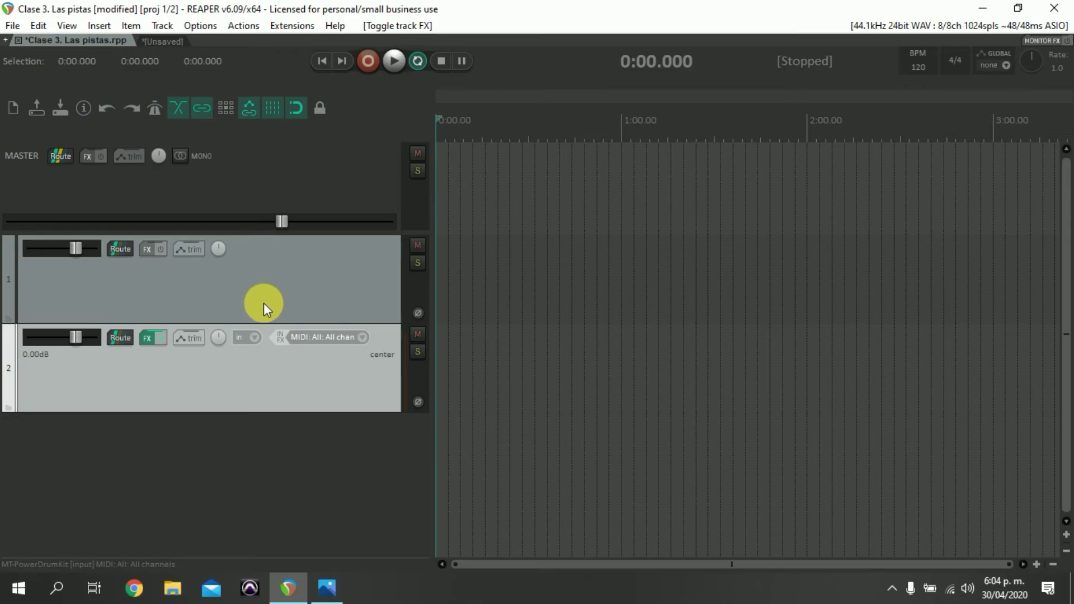
Disarm and re-arm recording on the drum kit track in the mixer, and close the mixer.
key(ctrl+m)
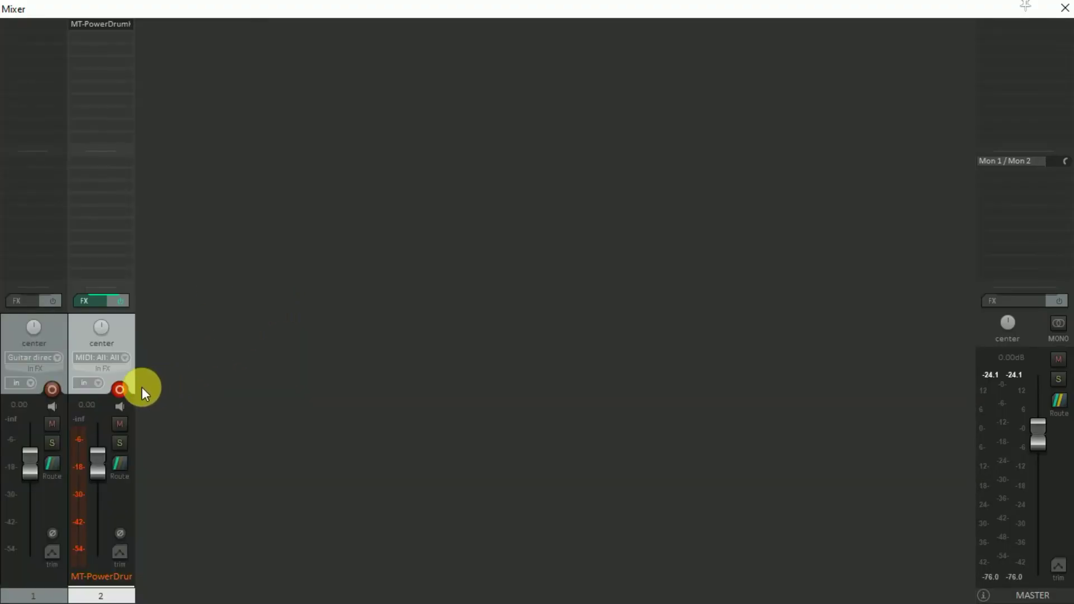
click(124, 391)
click(122, 394)
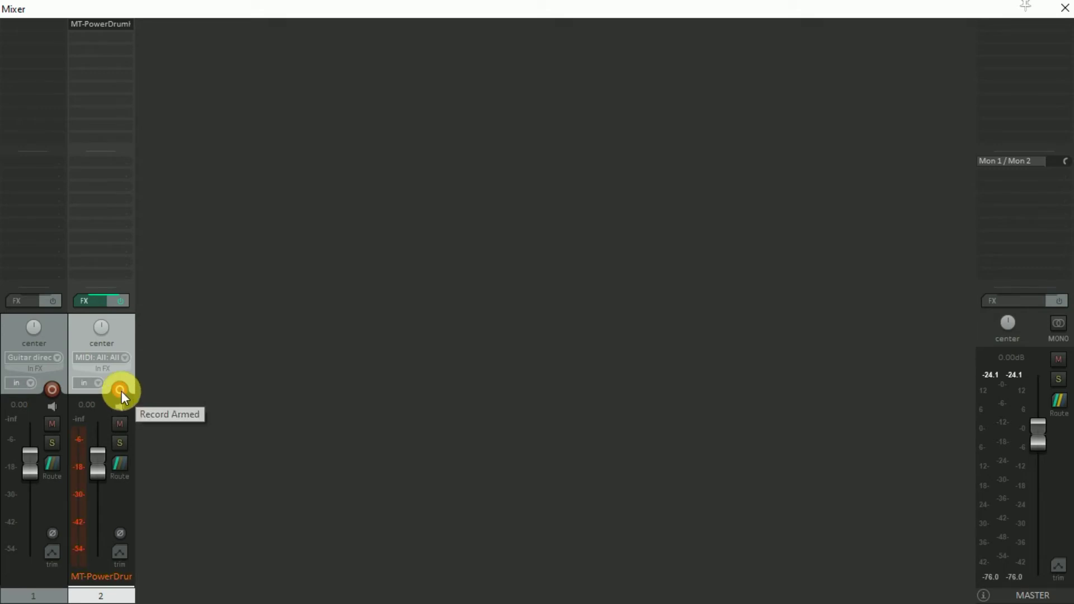
click(1056, 16)
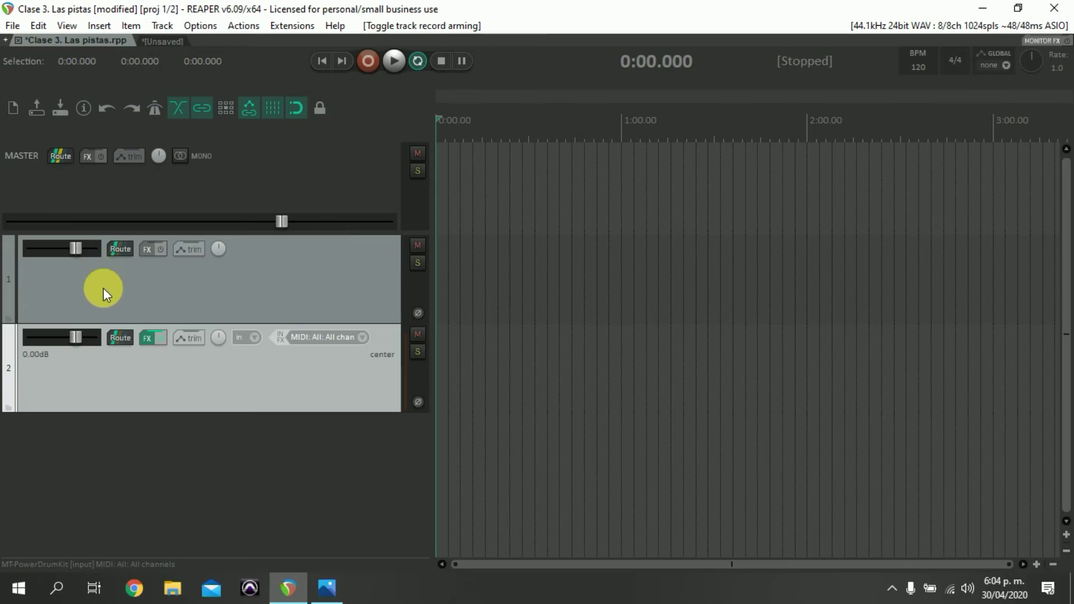
Switch the interface theme to CONCEPT-SIX-BASIC.
click(213, 26)
mouse_move(292, 560)
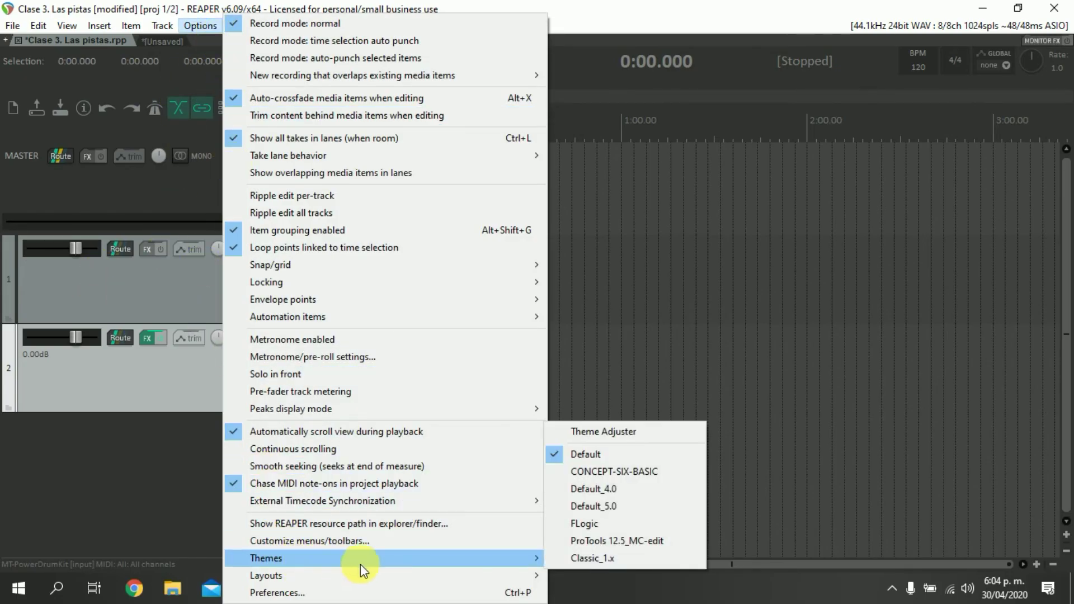
click(672, 474)
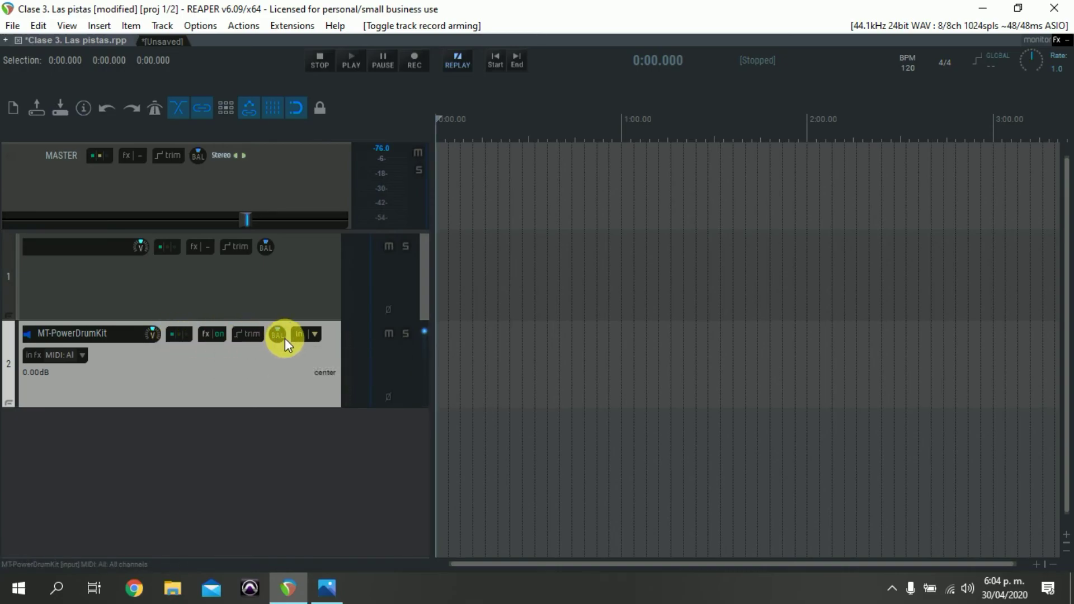
Examine the record mode options of the MT-PowerDrumKit track without changing them.
click(316, 336)
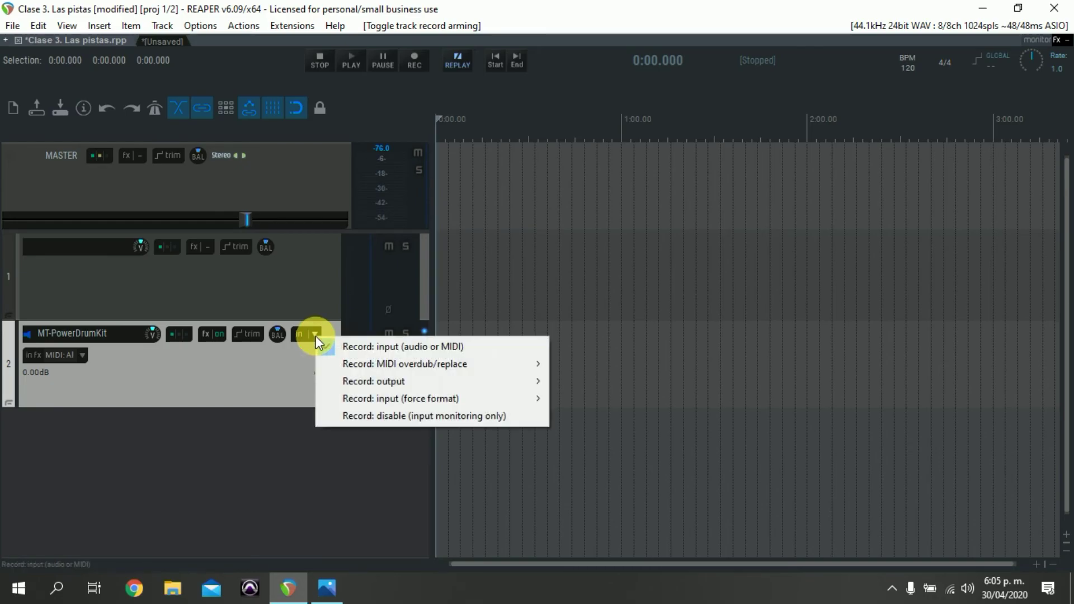
right_click(300, 335)
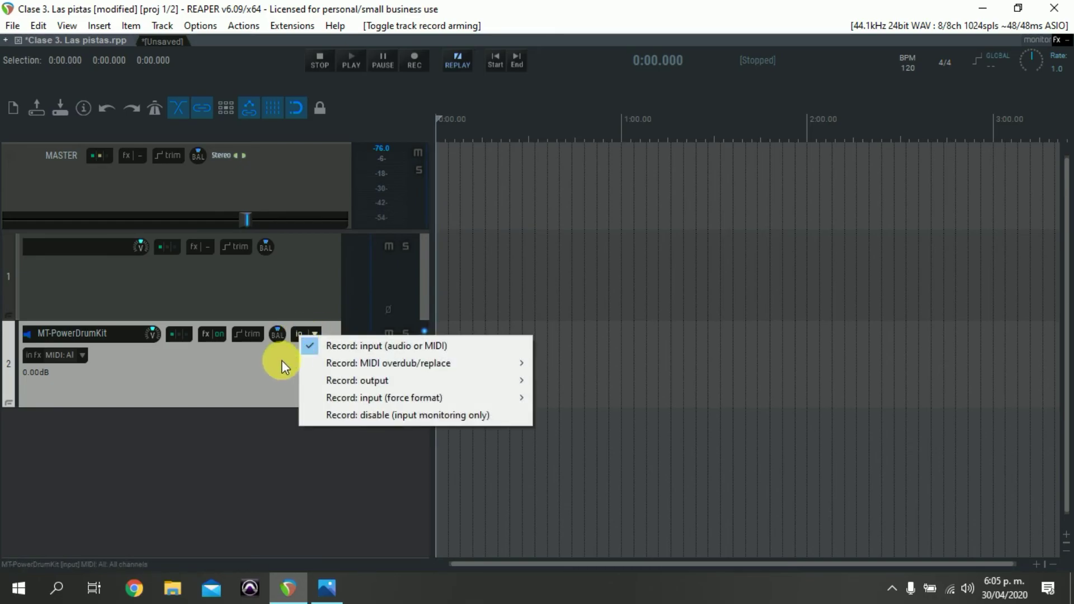
click(289, 355)
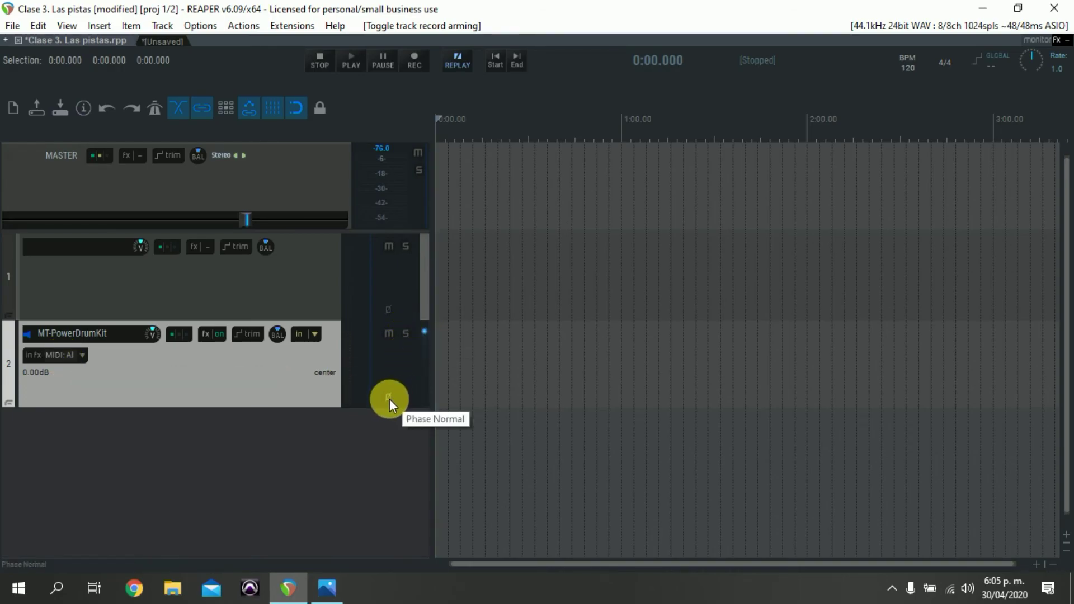
Set the MT-PowerDrumKit track to a random color.
right_click(263, 375)
mouse_move(324, 387)
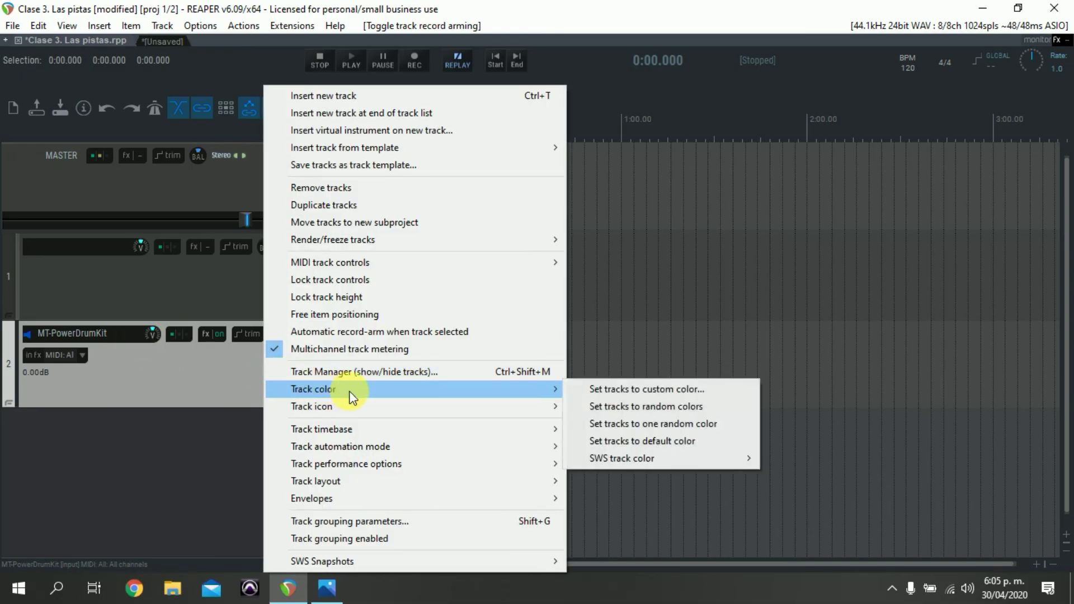
click(688, 406)
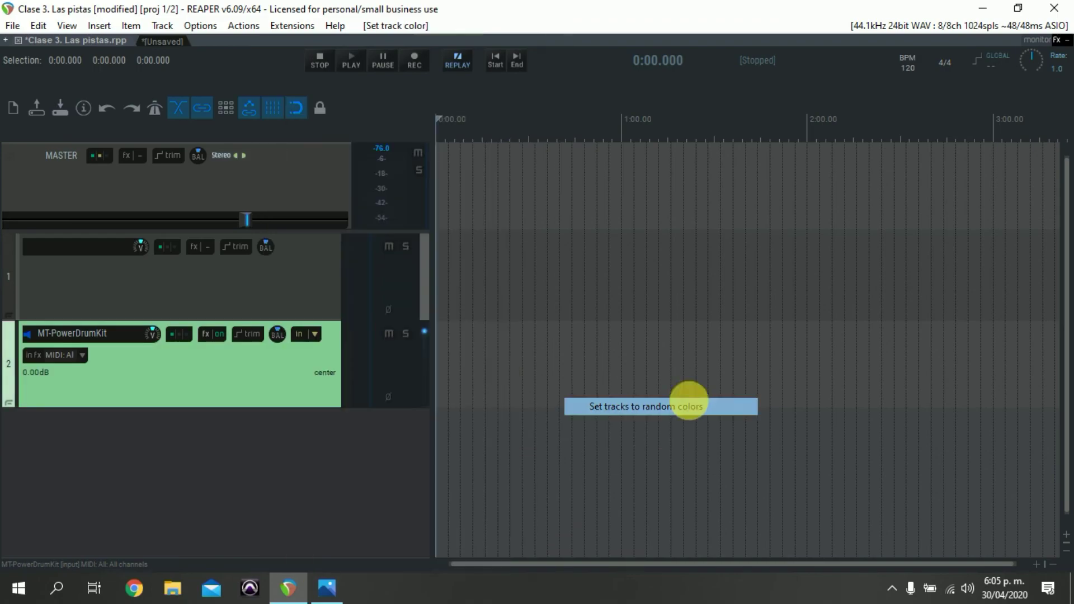
Assign the 12pro_53_848 image from the track_icons folder as the MT-PowerDrumKit track's icon.
right_click(244, 386)
mouse_move(489, 409)
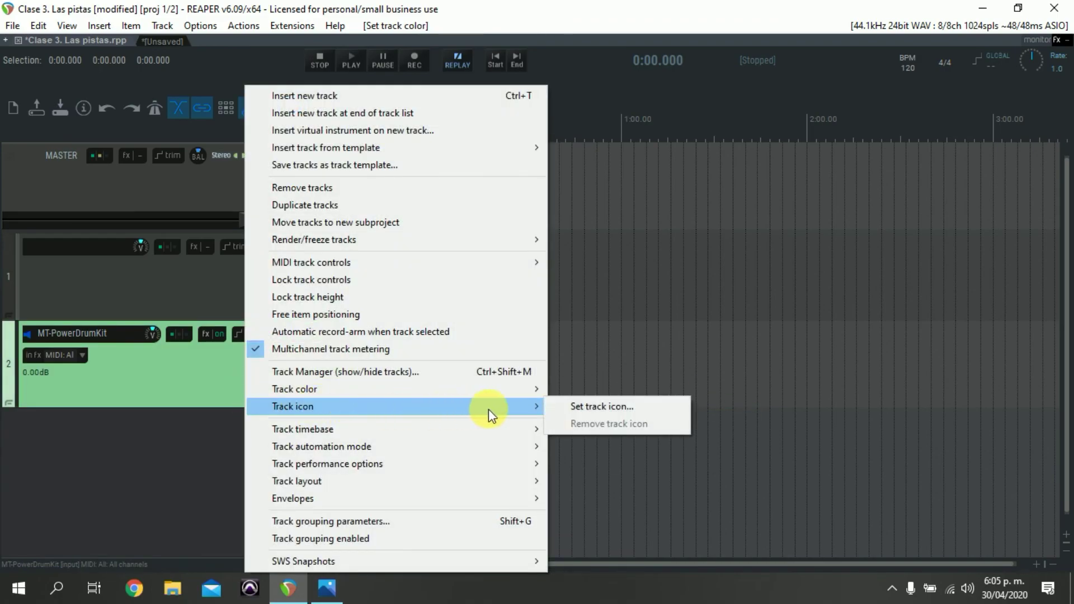
click(615, 409)
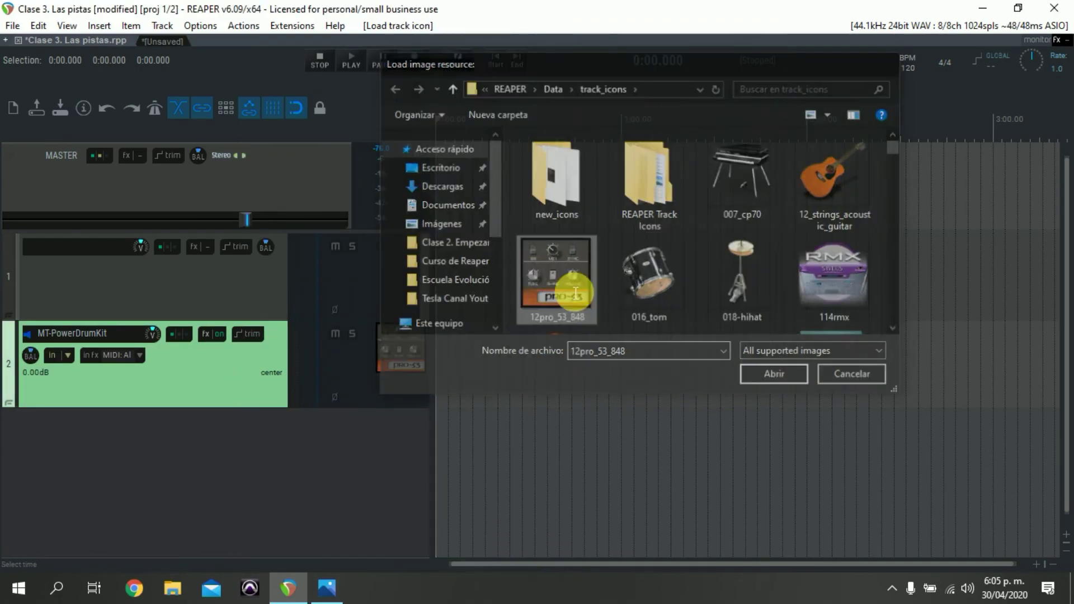
double_click(568, 285)
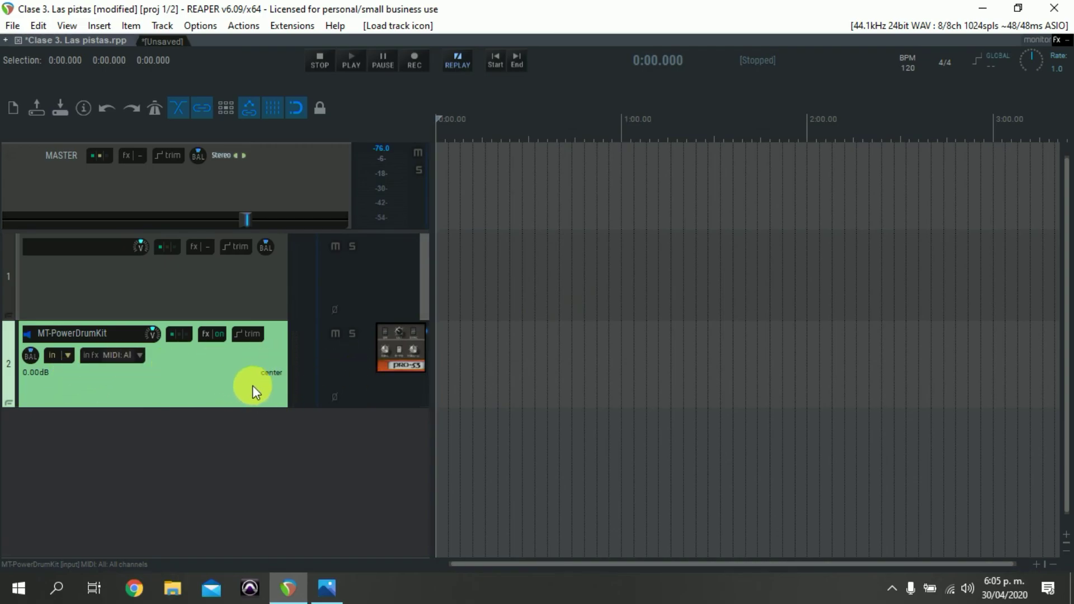